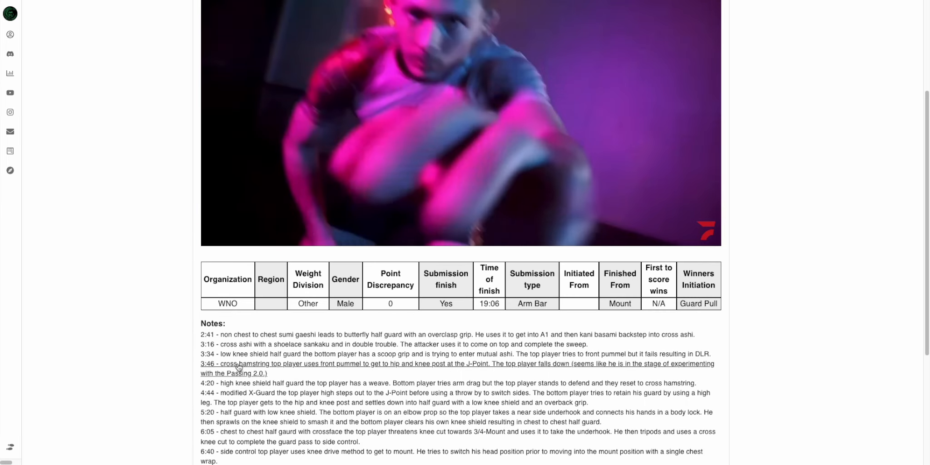
# Jump the match video to the 2:41 note and dismiss the suggested videos over the player
pyautogui.click(212, 337)
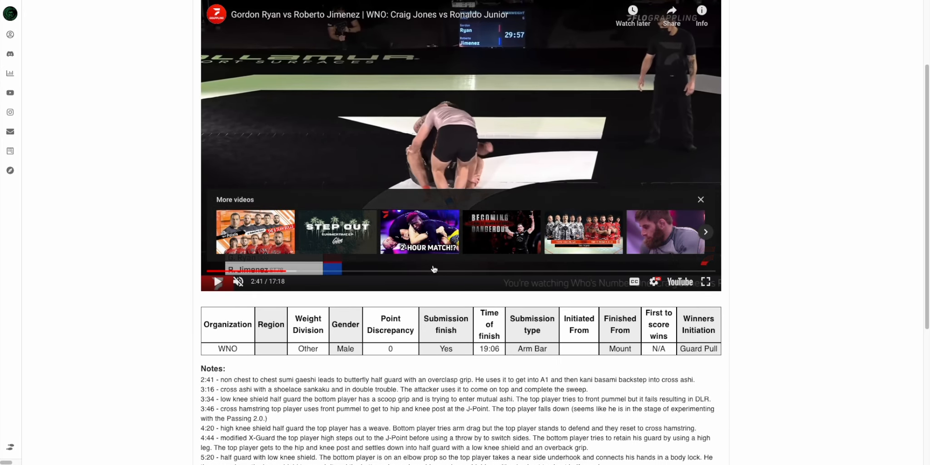
pyautogui.click(700, 199)
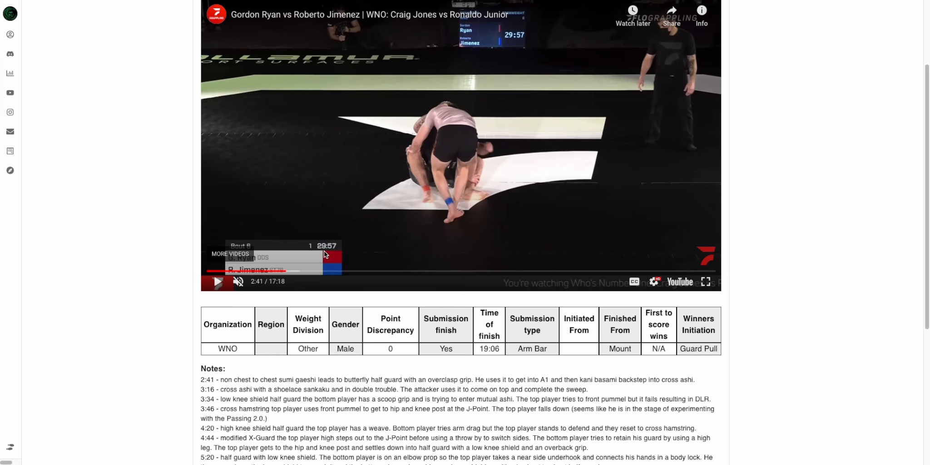
pyautogui.scroll(-5, 150, 147)
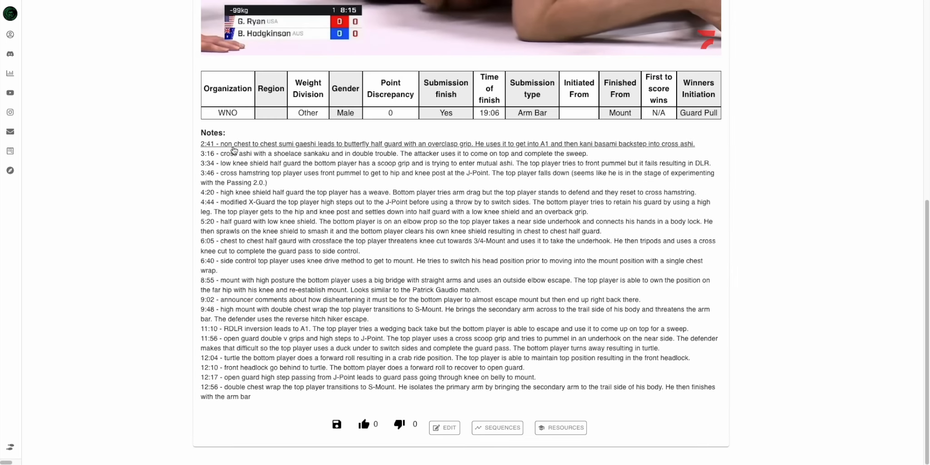
pyautogui.click(220, 147)
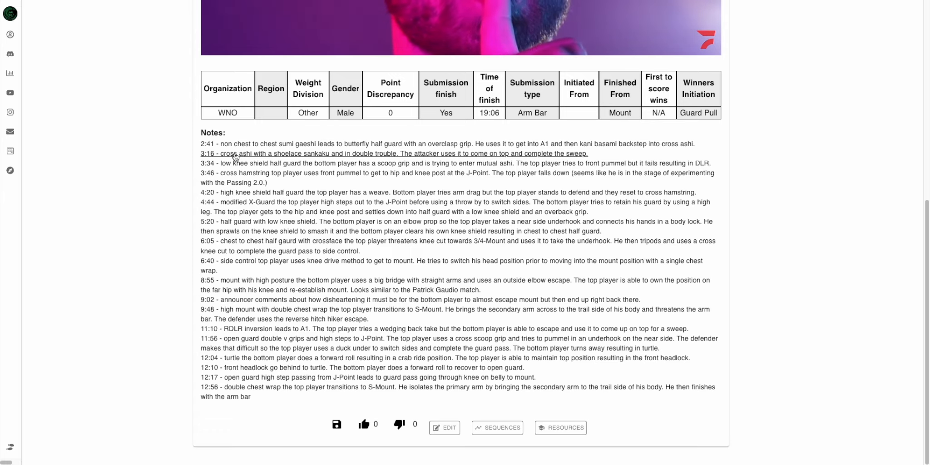
# Open the Gordon Ryan vs Roberto Jimenez match for editing and go to its freehand notes
pyautogui.click(447, 427)
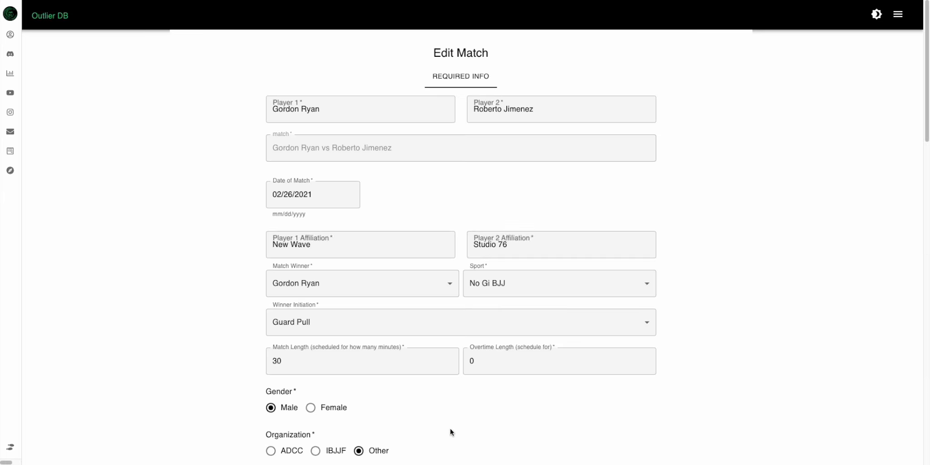
pyautogui.scroll(-20, 346, 358)
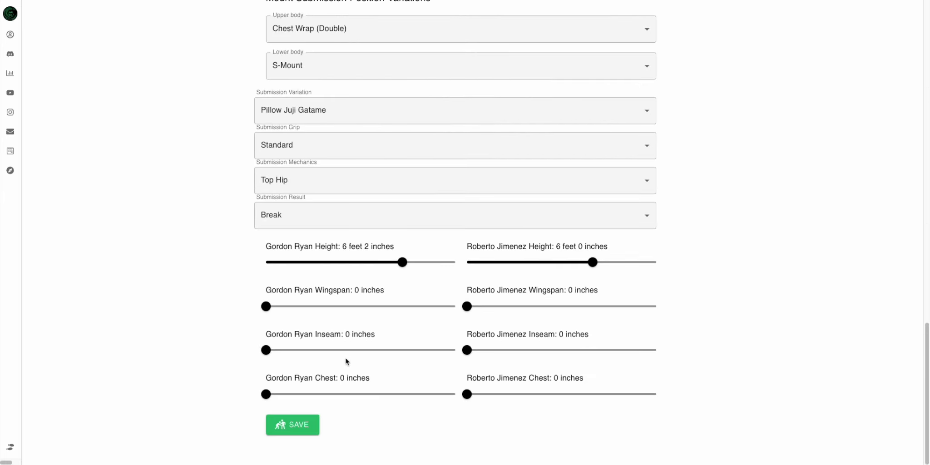
pyautogui.scroll(8, 346, 361)
pyautogui.click(347, 294)
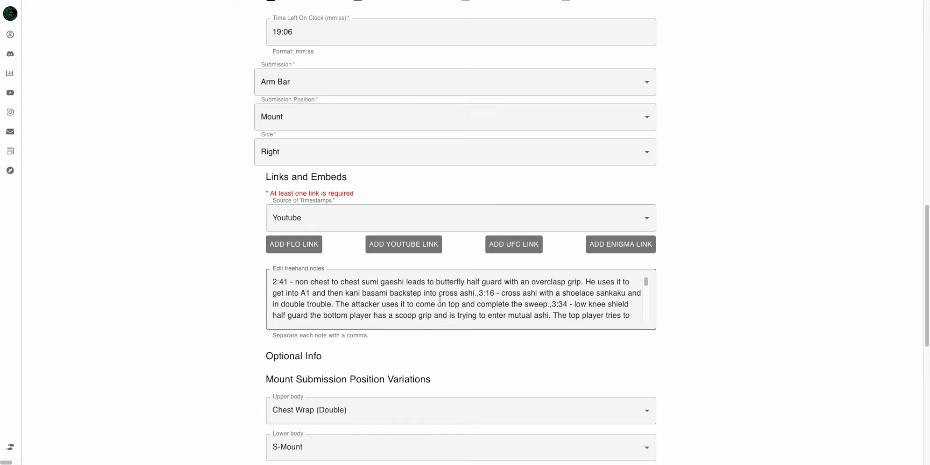
# Insert line breaks in the freehand notes so the 3:16, 3:34 and 3:46 entries each start on their own line
pyautogui.click(479, 296)
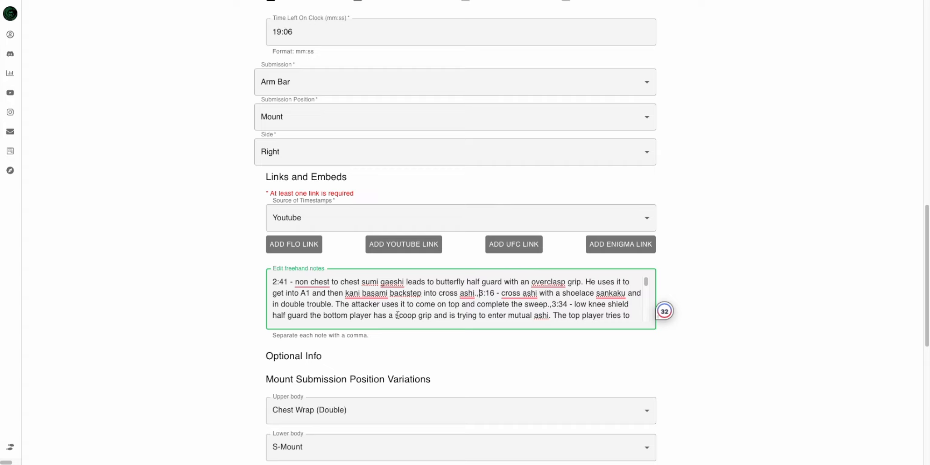
pyautogui.moveTo(274, 338); pyautogui.dragTo(358, 334)
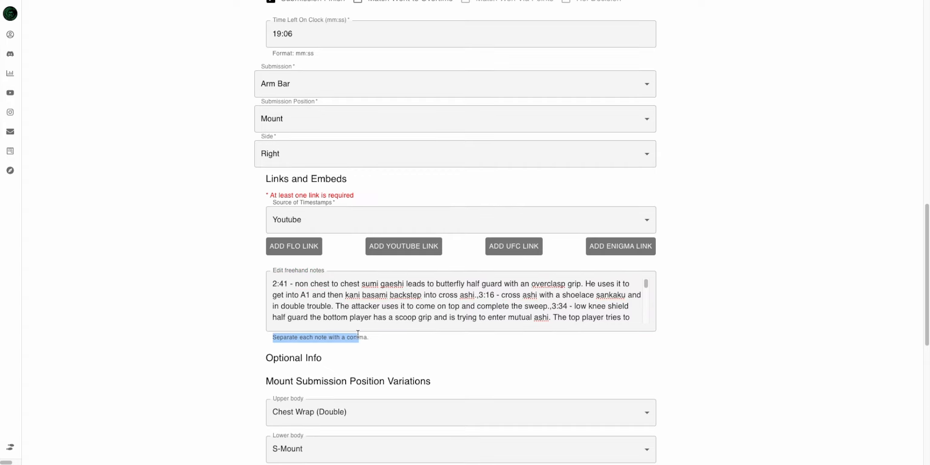
pyautogui.click(485, 296)
pyautogui.moveTo(514, 299)
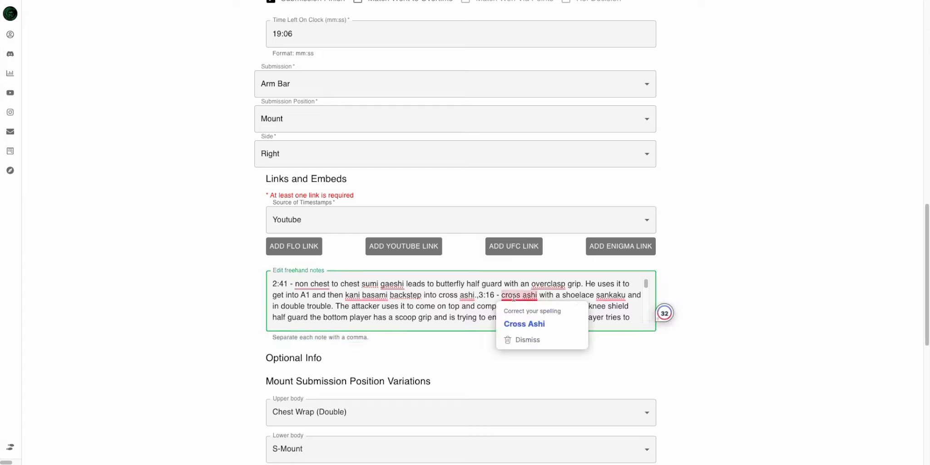
pyautogui.press('Return')
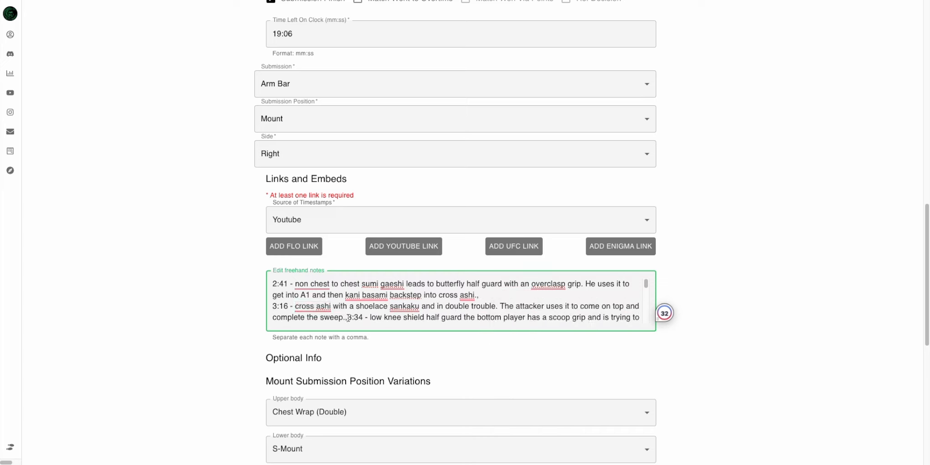
pyautogui.press('Return')
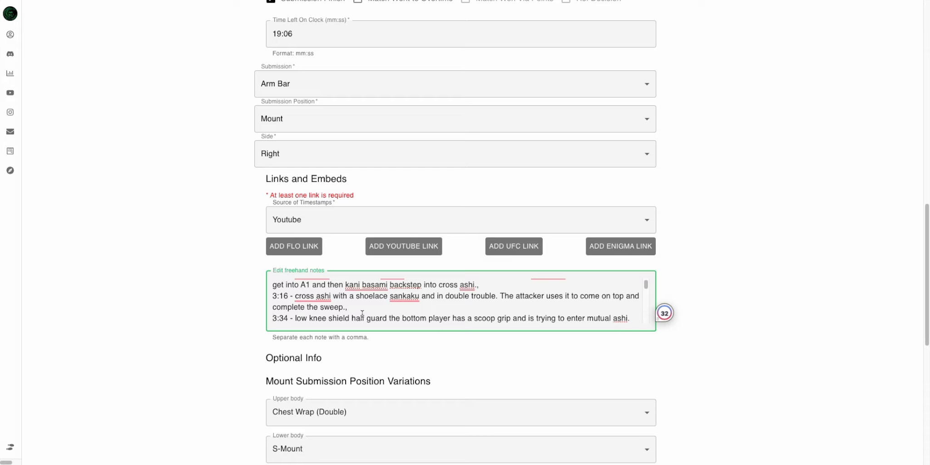
pyautogui.scroll(1, 362, 313)
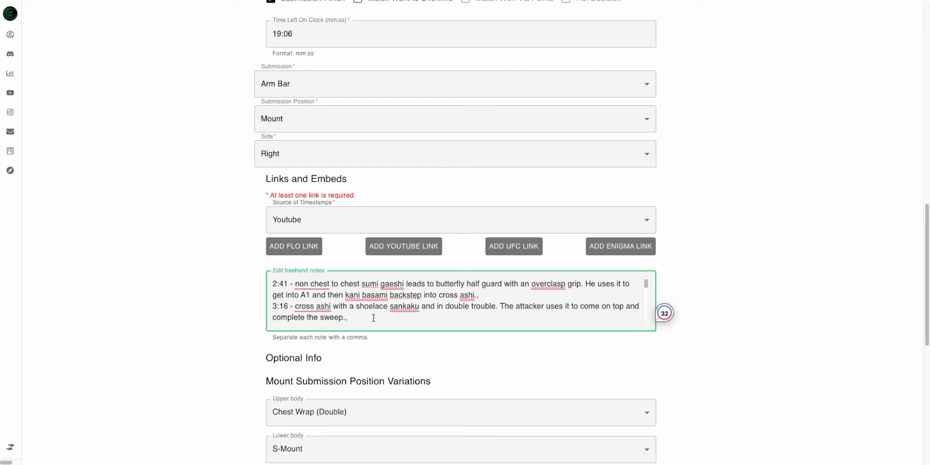
pyautogui.scroll(-1, 373, 318)
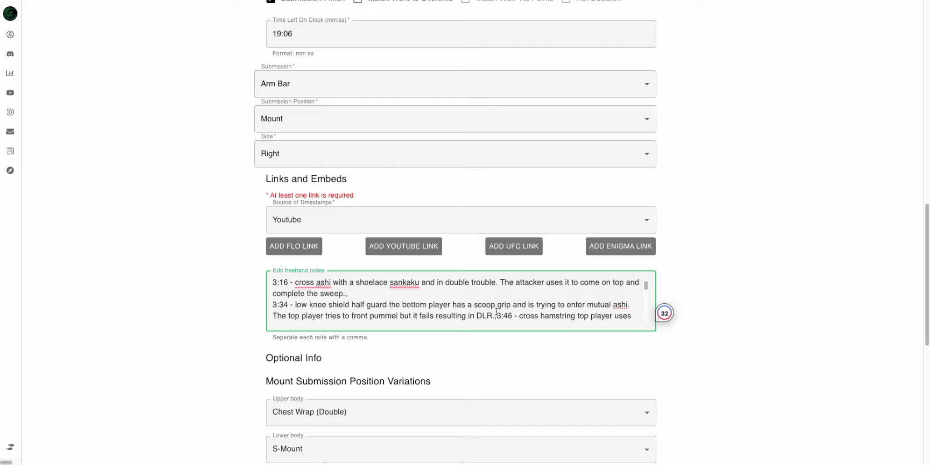
pyautogui.press('Return')
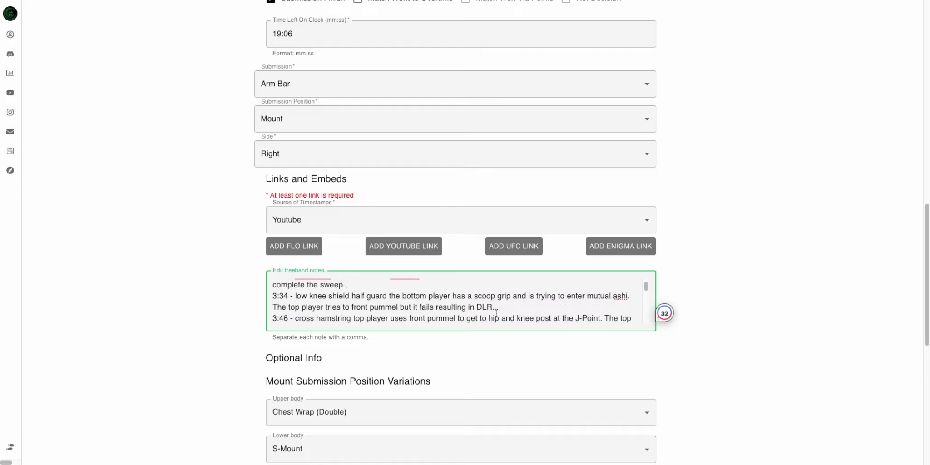
pyautogui.scroll(-2, 495, 313)
pyautogui.scroll(4, 481, 313)
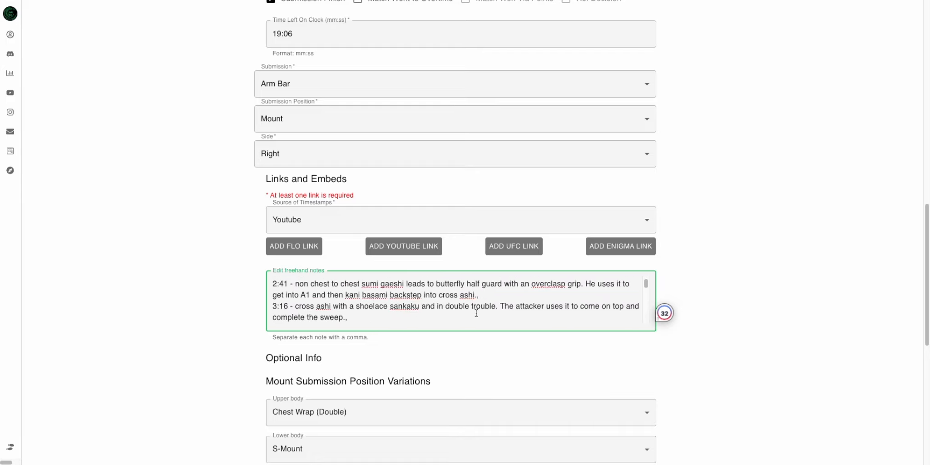
# Review the whole match form, from player and organization details to submission variations and body measurements
pyautogui.scroll(14, 455, 313)
pyautogui.scroll(-4, 455, 313)
pyautogui.scroll(-1, 217, 261)
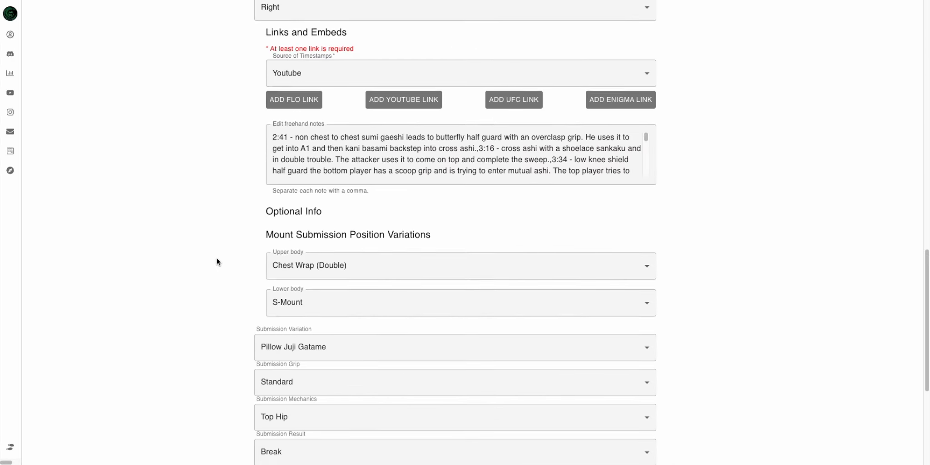
pyautogui.scroll(-3, 266, 320)
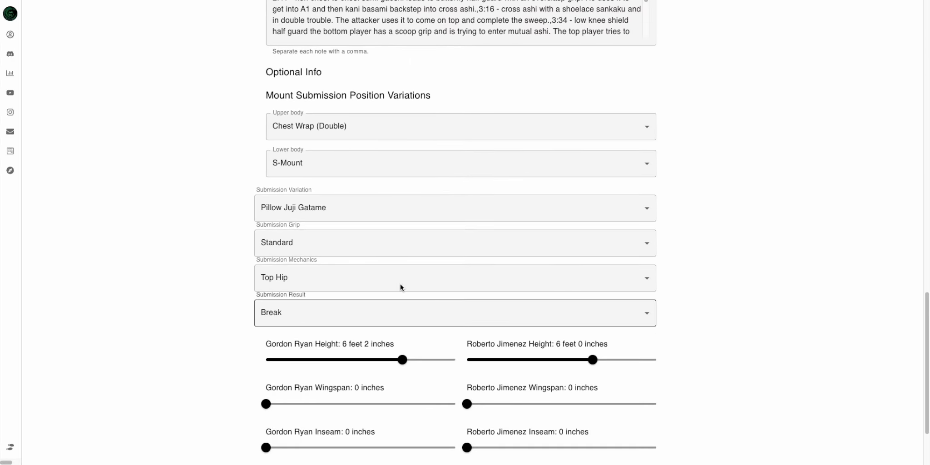
pyautogui.scroll(-1, 332, 297)
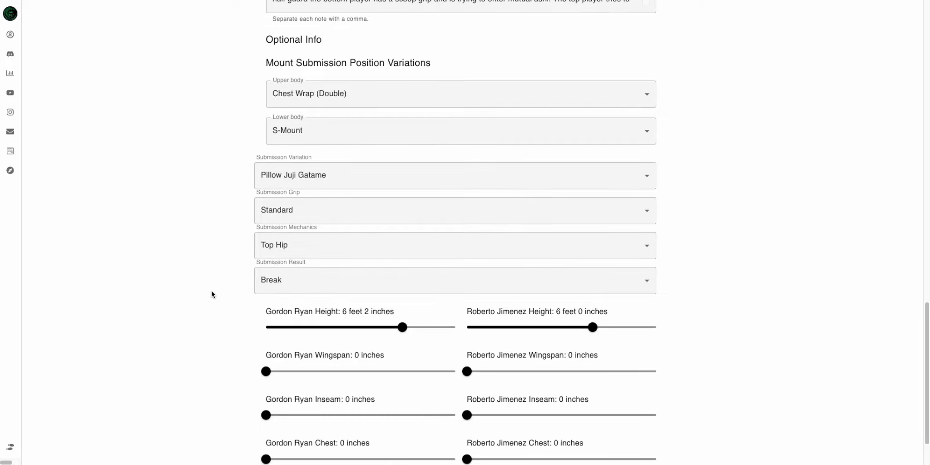
pyautogui.scroll(3, 212, 294)
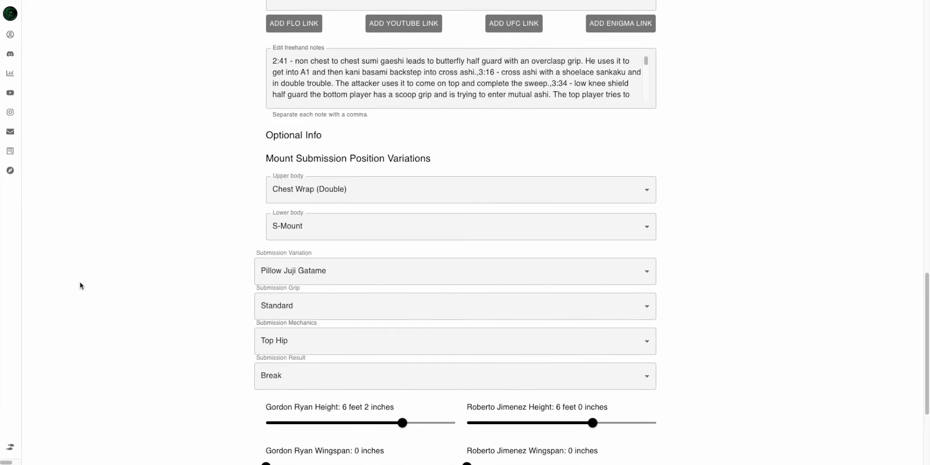
pyautogui.scroll(8, 212, 285)
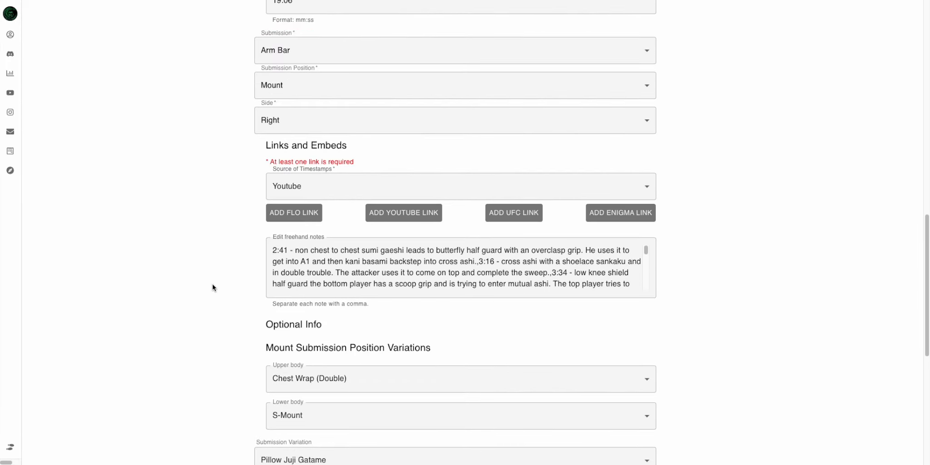
pyautogui.scroll(7, 212, 284)
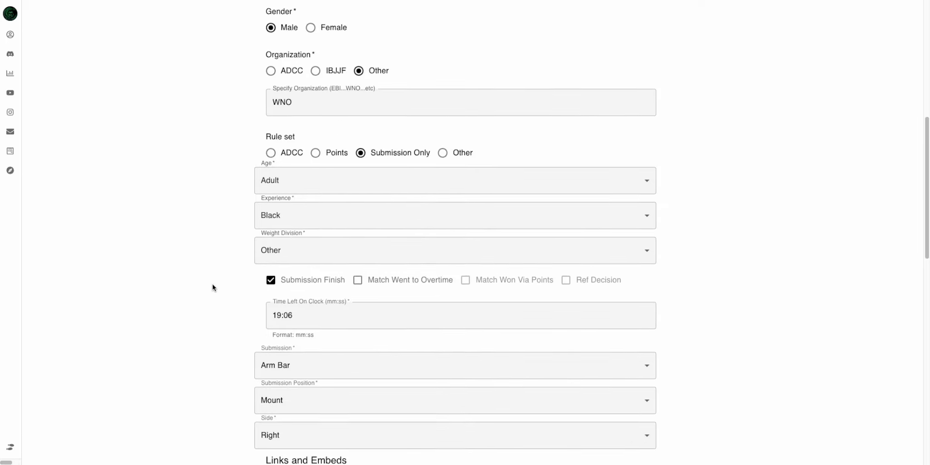
pyautogui.scroll(4, 210, 286)
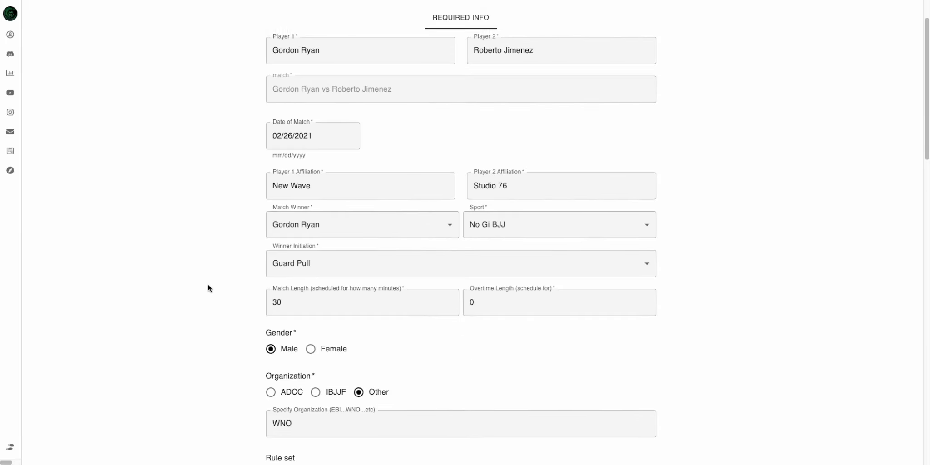
pyautogui.scroll(-1, 207, 288)
pyautogui.scroll(-15, 207, 288)
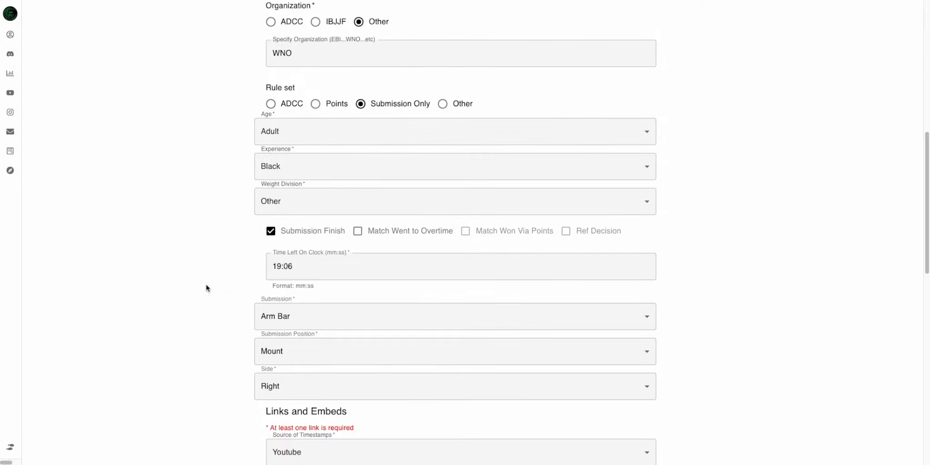
pyautogui.scroll(-7, 206, 288)
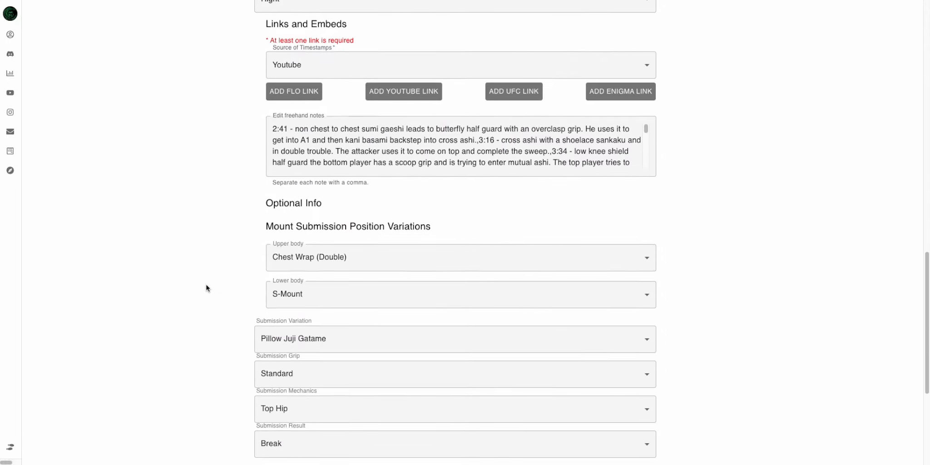
# Save the match and bring up its sequence entry form with the position, timing, grip and movement fields
pyautogui.click(284, 420)
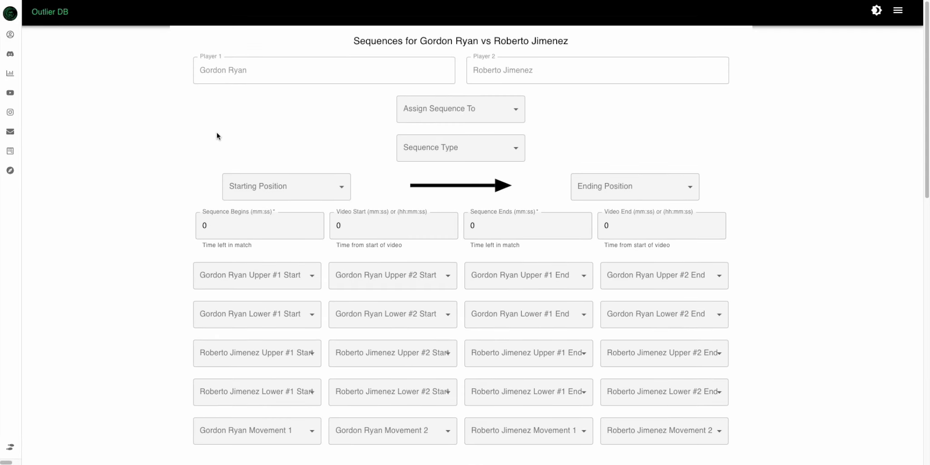
pyautogui.scroll(-1, 216, 135)
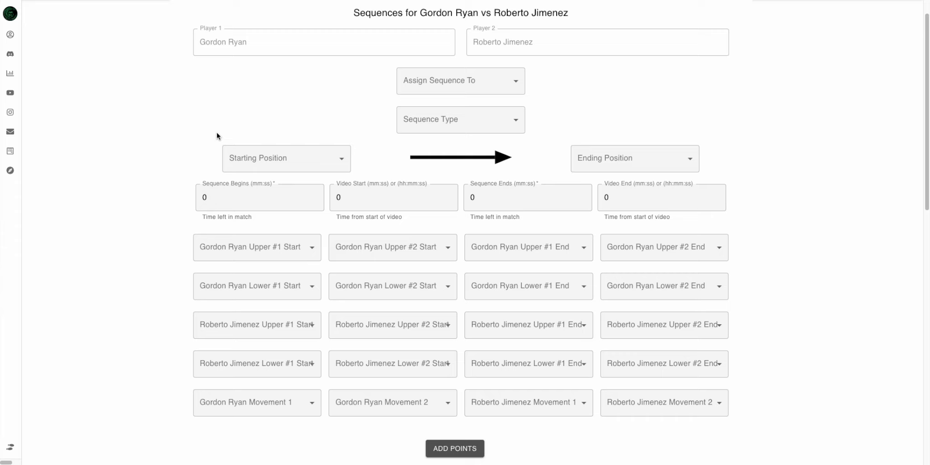
pyautogui.scroll(-1, 216, 135)
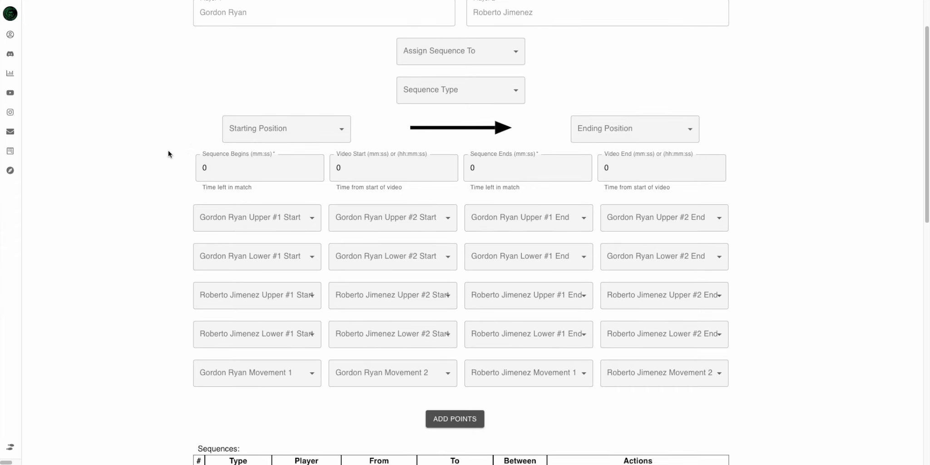
pyautogui.scroll(-1, 168, 153)
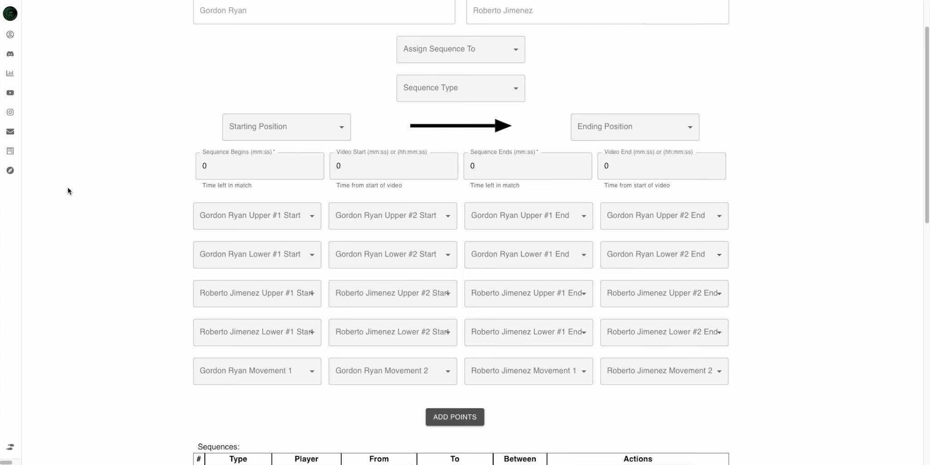
# Switch to the Labeling Guide spreadsheet and show its Positions sheet
pyautogui.moveTo(14, 189)
pyautogui.click(35, 237)
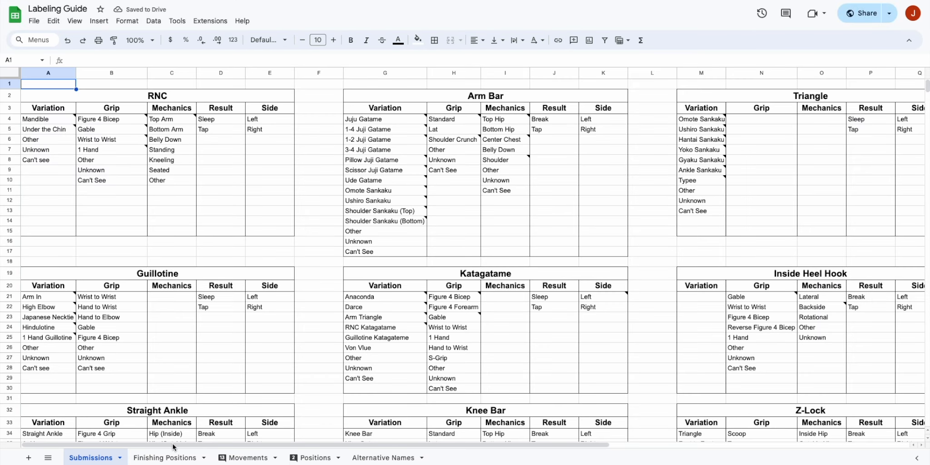
pyautogui.click(315, 458)
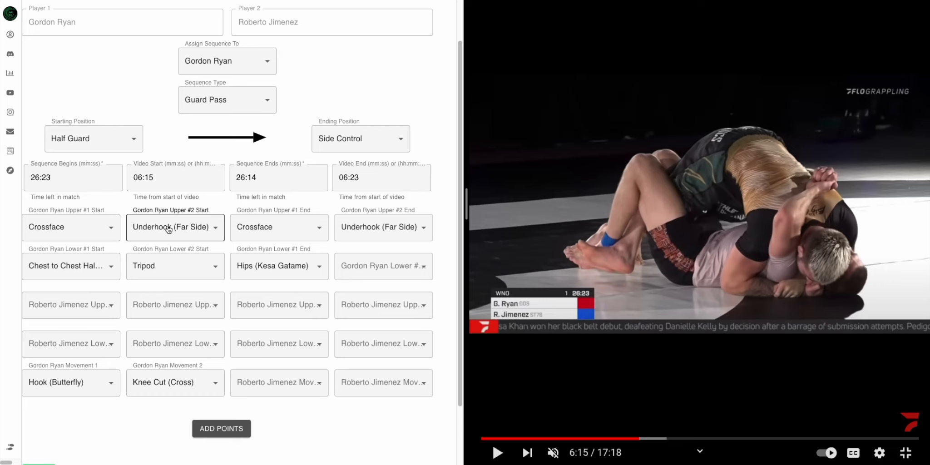
# Browse the available options for Gordon Ryan Upper #1 Start in the Guard Pass sequence, keeping Crossface selected
pyautogui.click(62, 230)
pyautogui.scroll(-10, 61, 231)
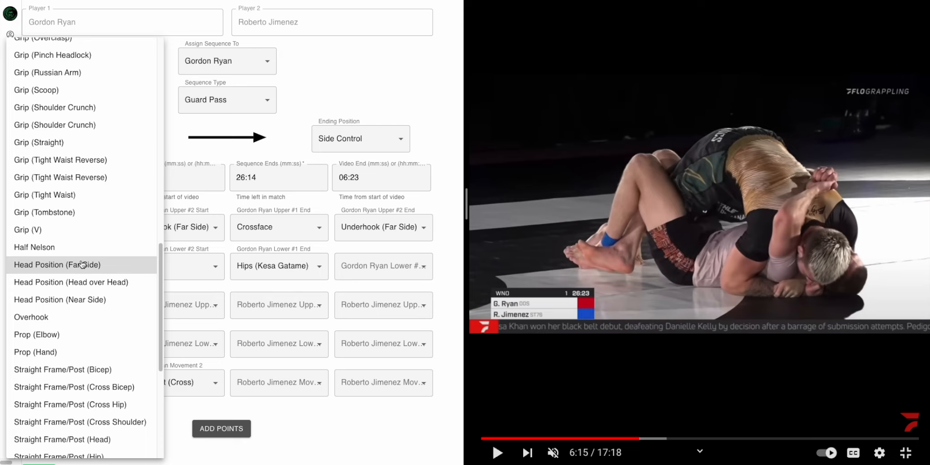
pyautogui.click(346, 54)
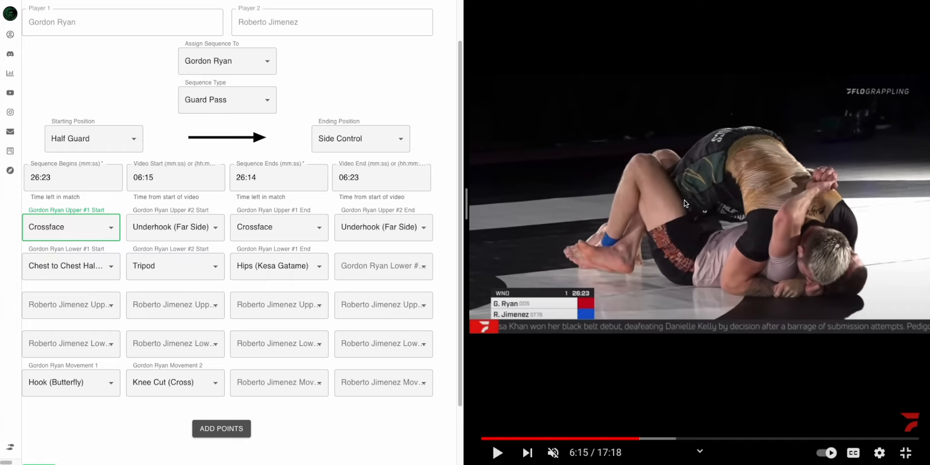
# Play the match video of the guard pass from 6:15 and pause it at 6:21
pyautogui.click(683, 219)
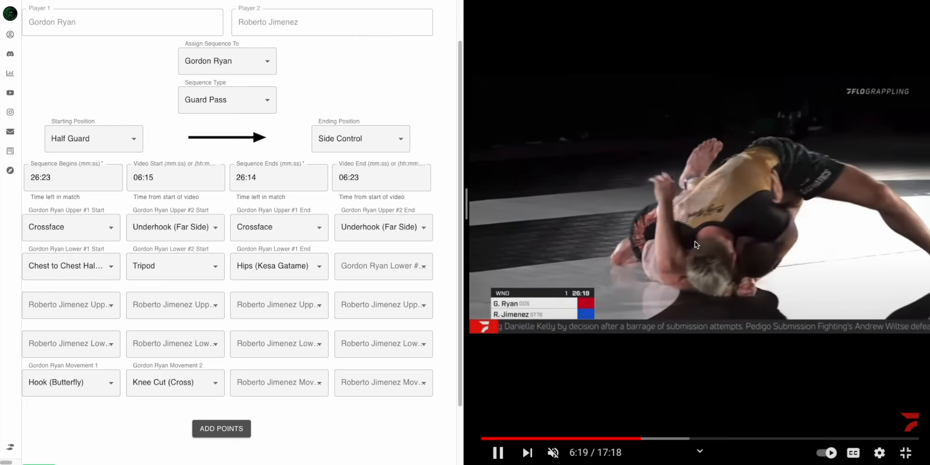
pyautogui.click(753, 274)
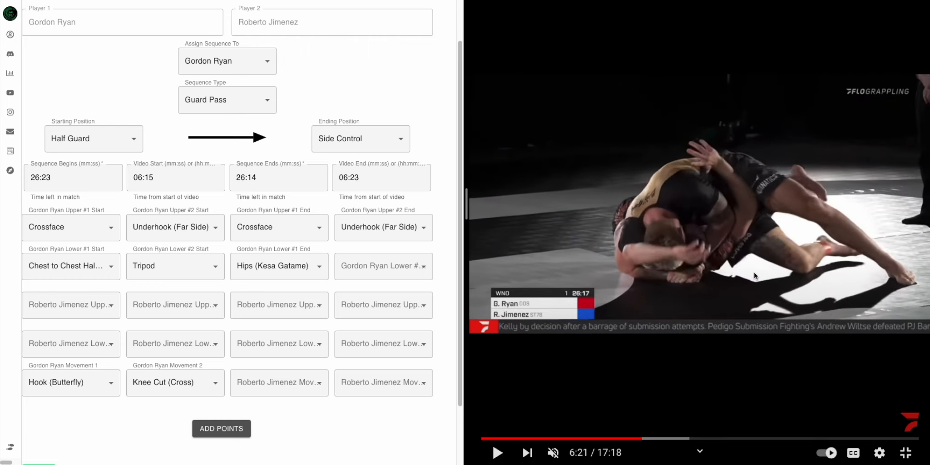
# Resume the match video of the guard pass and pause it at 6:24
pyautogui.click(740, 252)
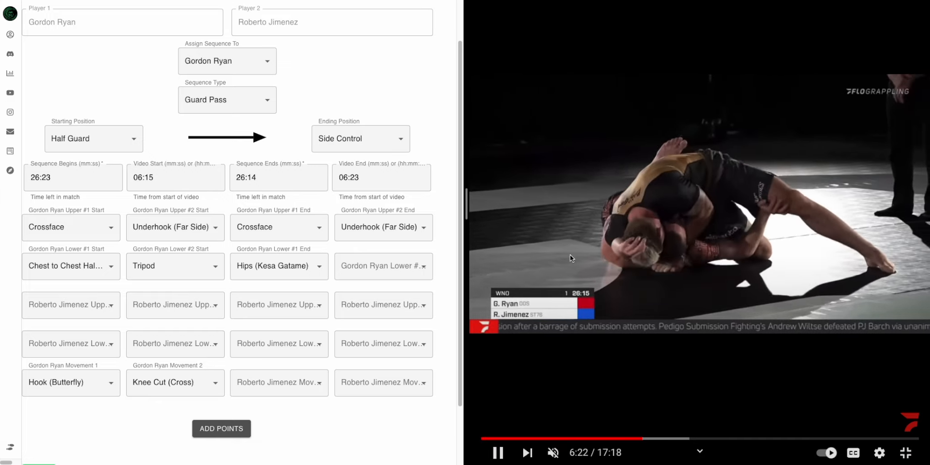
pyautogui.click(584, 255)
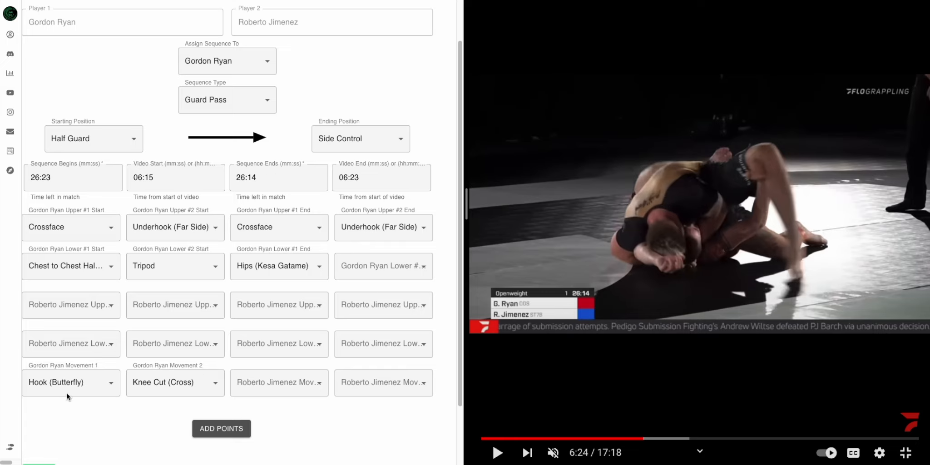
# Check the Movements sheet of the Labeling Guide spreadsheet and return to the Guard Pass sequence form
pyautogui.click(167, 385)
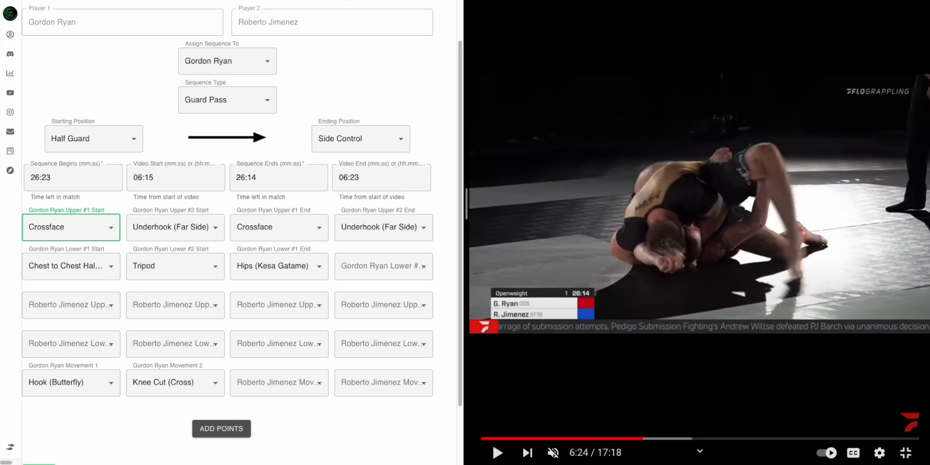
pyautogui.hotkey('alt', 'Tab')
pyautogui.click(248, 457)
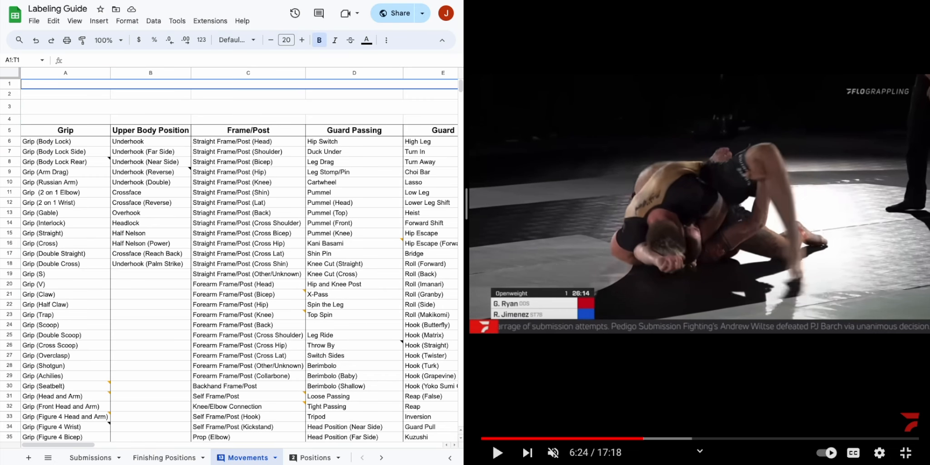
pyautogui.hotkey('alt', 'Tab')
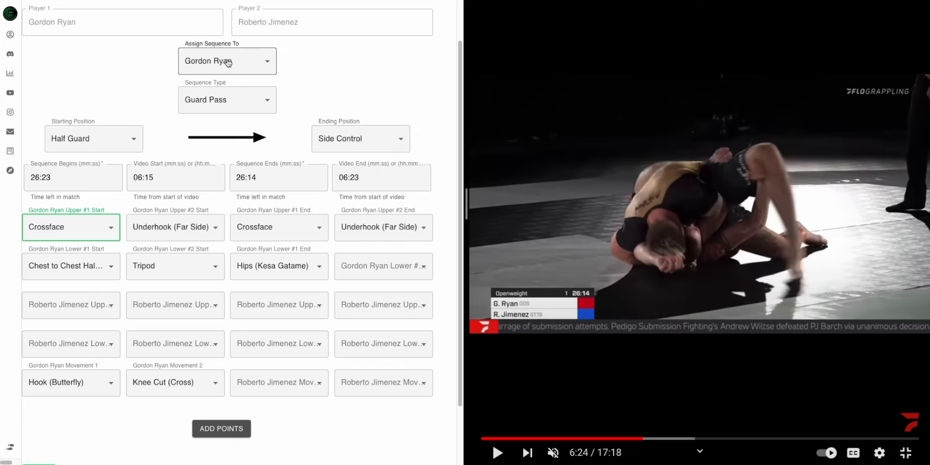
# Browse the options for Sequence Type and Gordon Ryan Lower #2 End, keeping Guard Pass and leaving the second field empty
pyautogui.click(221, 100)
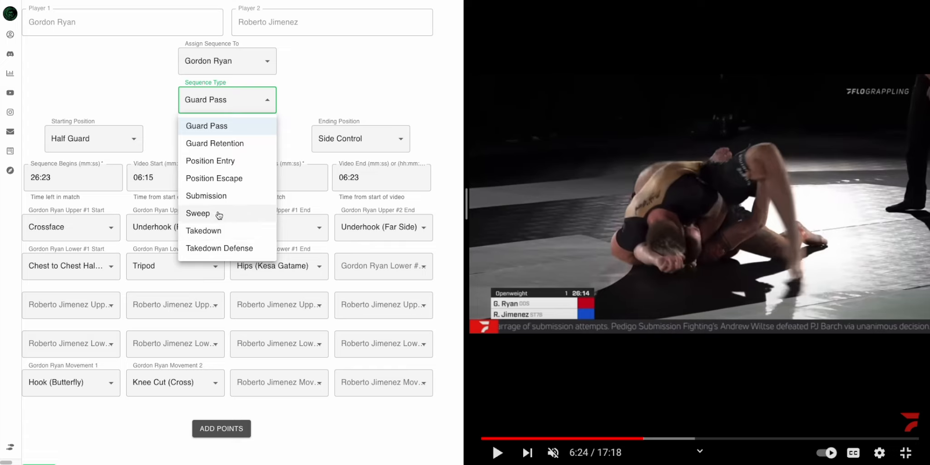
pyautogui.click(359, 87)
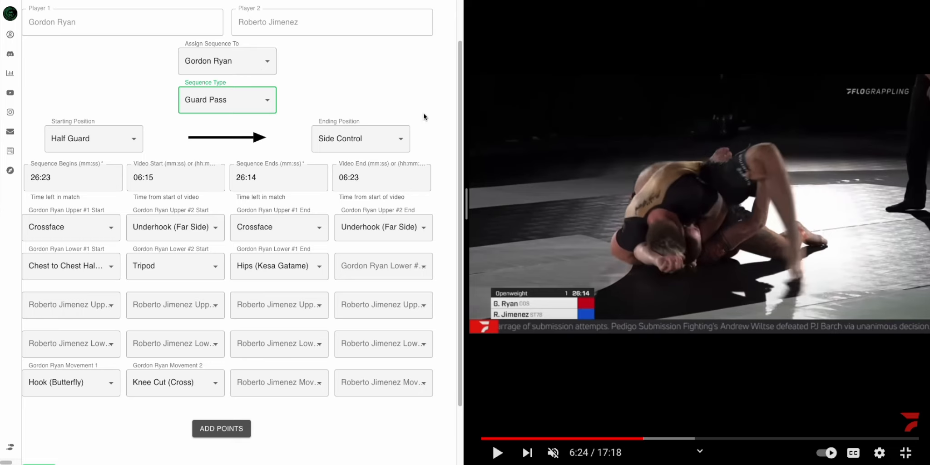
pyautogui.scroll(-1, 350, 71)
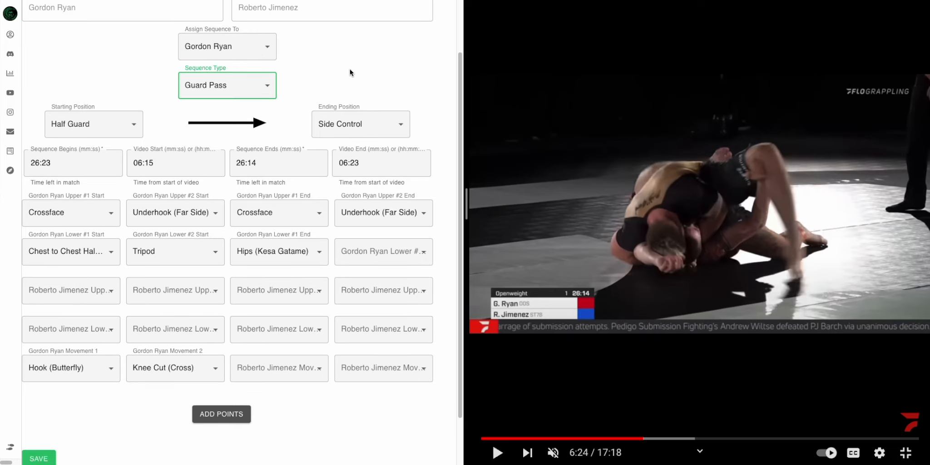
pyautogui.scroll(-1, 349, 93)
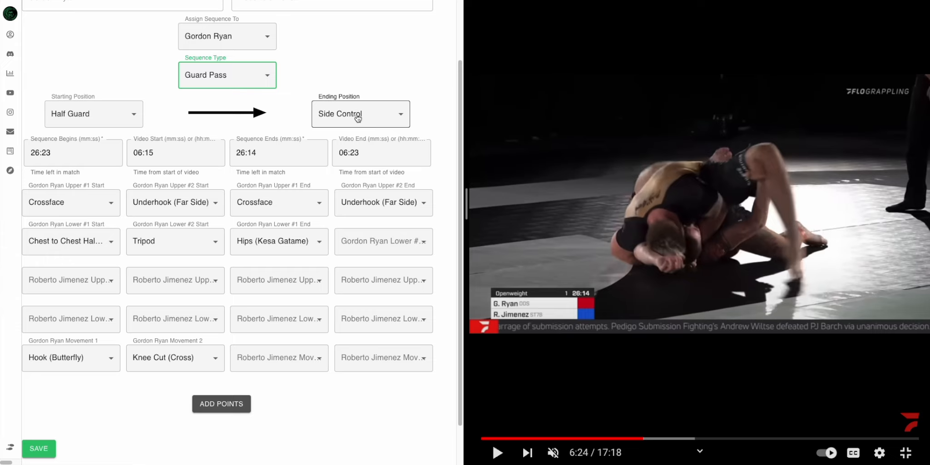
pyautogui.scroll(-1, 345, 155)
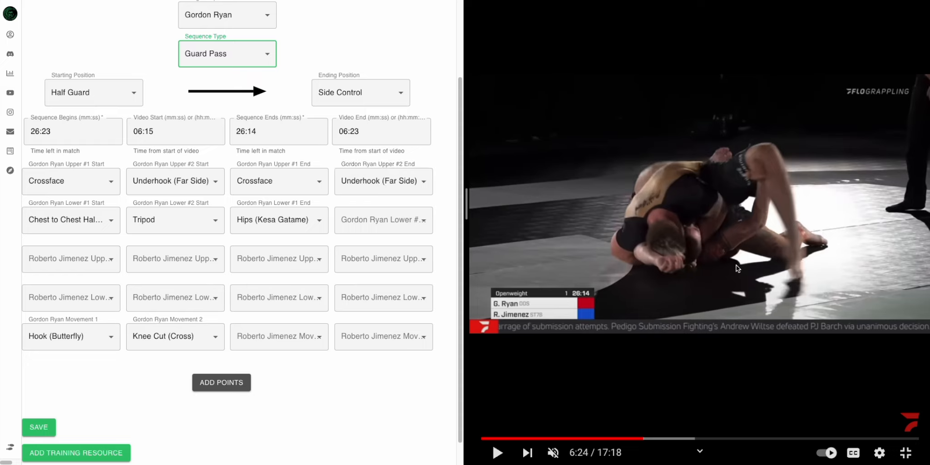
pyautogui.click(384, 227)
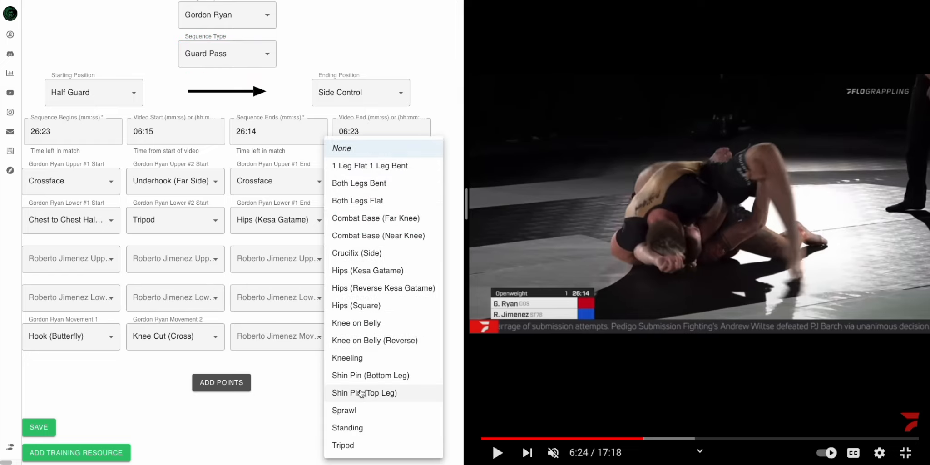
pyautogui.click(279, 435)
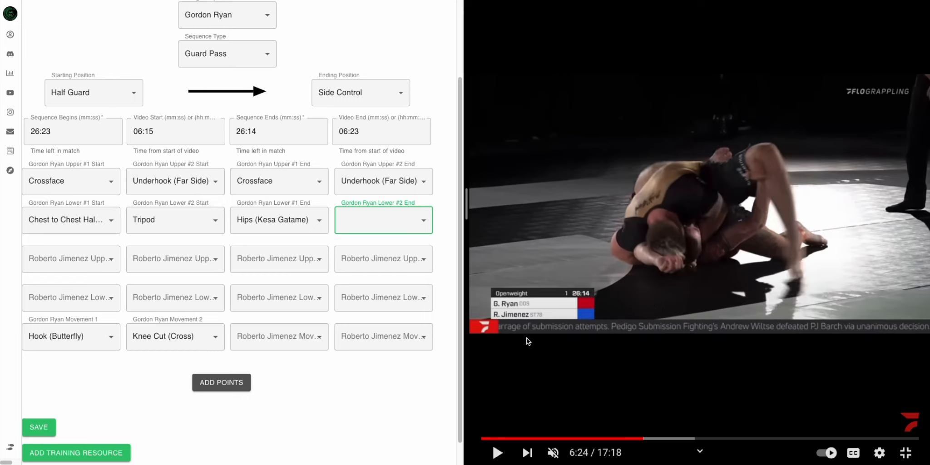
# Add a points entry of type Guard Pass to the sequence and remove it again
pyautogui.scroll(-1, 237, 362)
pyautogui.click(237, 362)
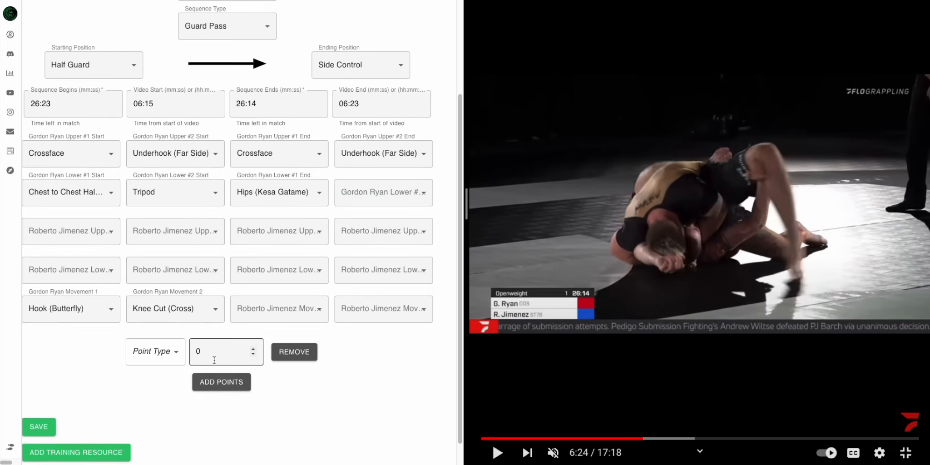
pyautogui.click(213, 352)
pyautogui.click(136, 201)
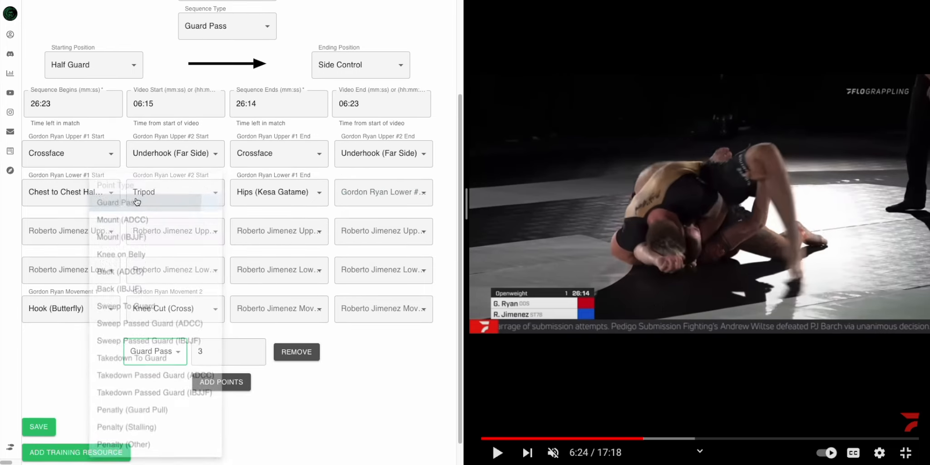
pyautogui.click(306, 356)
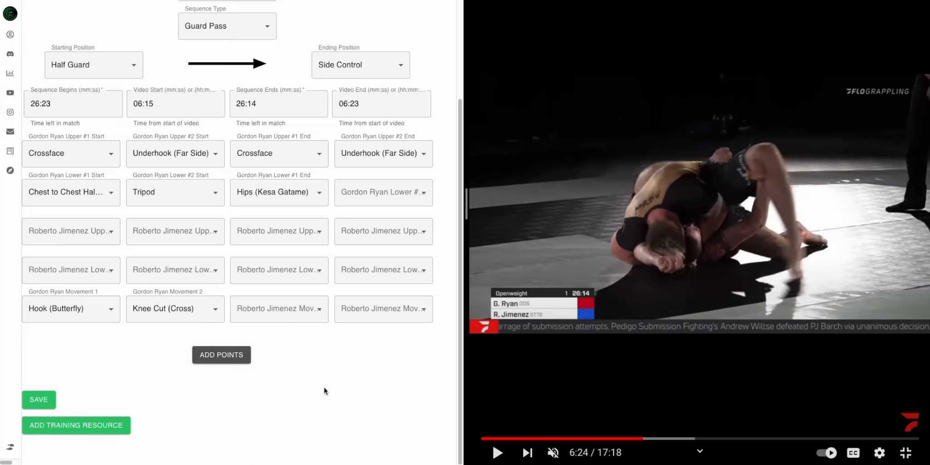
# Save the Guard Pass sequence and read its Sequence Note and training resources on the details page
pyautogui.click(47, 400)
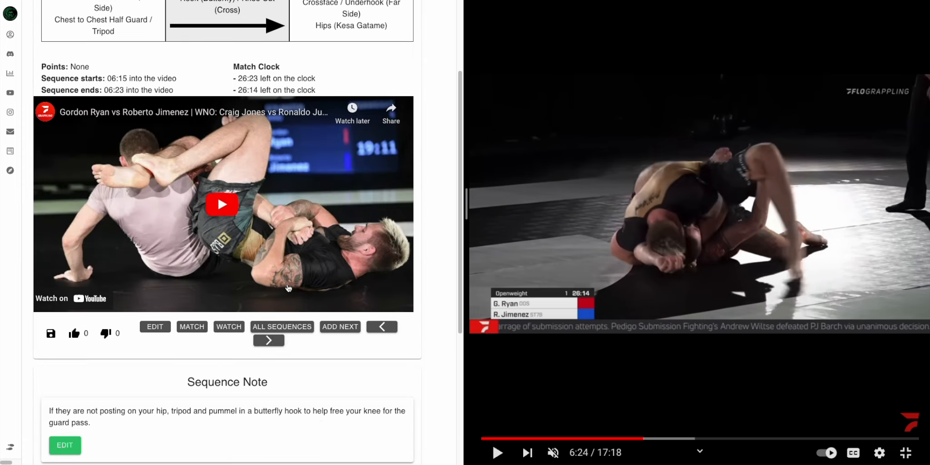
pyautogui.scroll(-3, 287, 288)
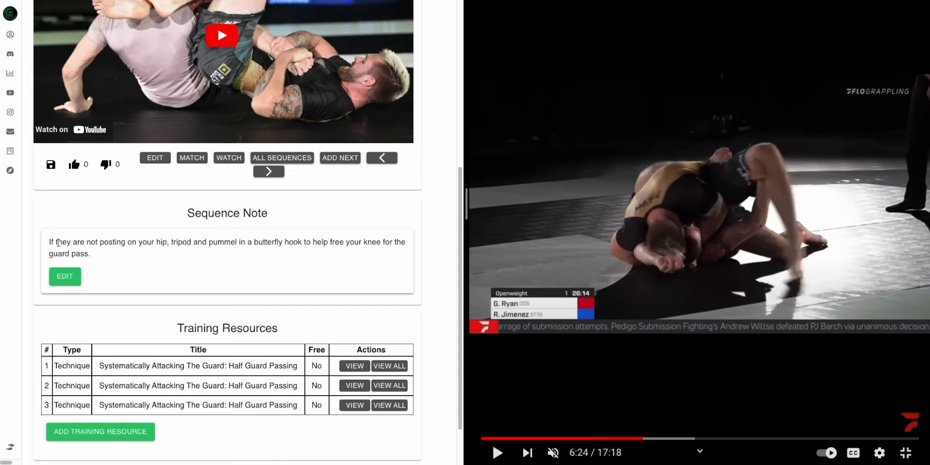
pyautogui.moveTo(50, 243); pyautogui.dragTo(138, 245)
pyautogui.click(149, 253)
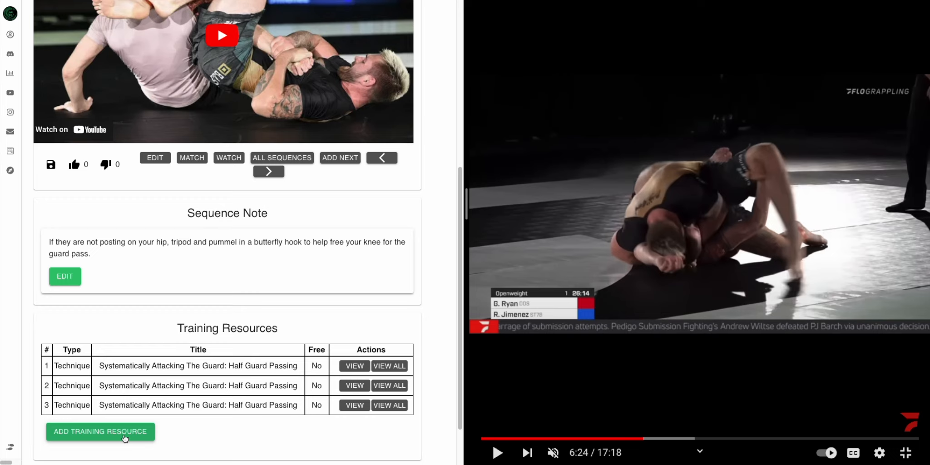
# Open the form for adding training resources to the Guard Pass sequence and show the suggested resources
pyautogui.click(97, 432)
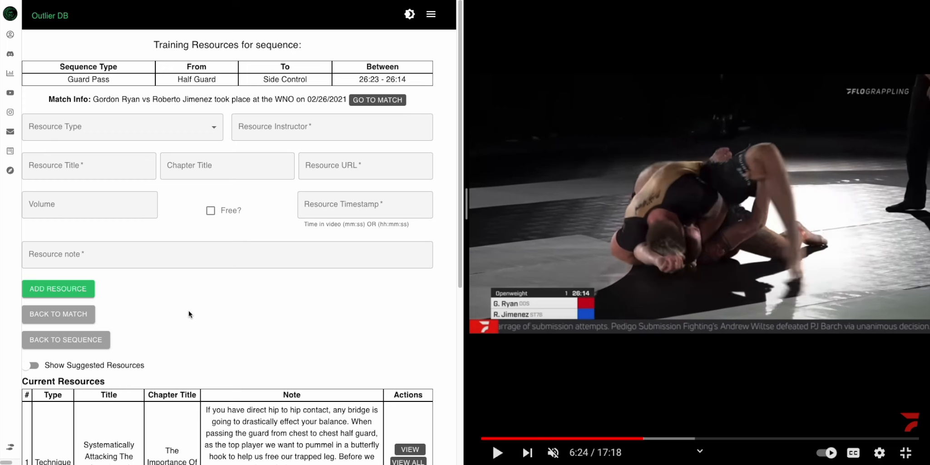
pyautogui.scroll(-5, 161, 228)
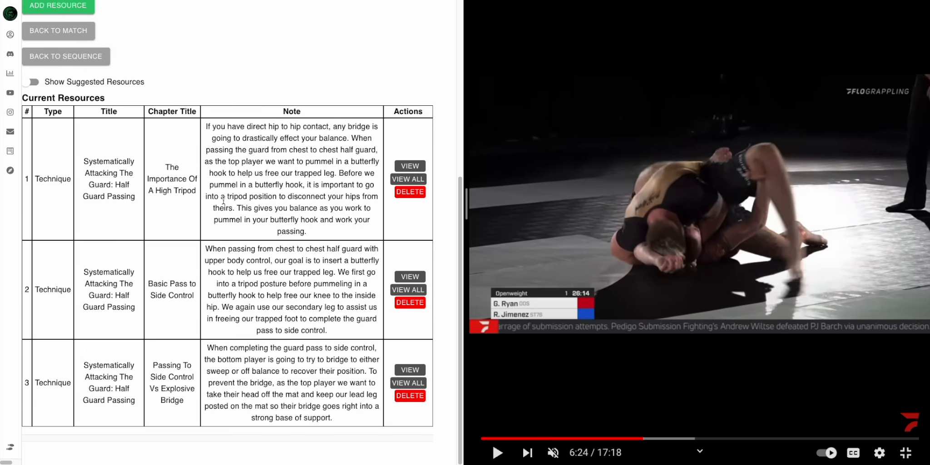
pyautogui.scroll(2, 96, 229)
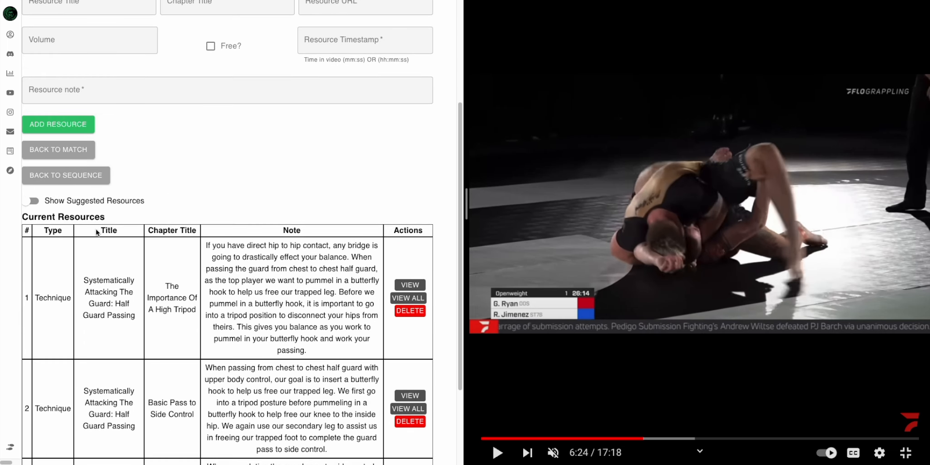
pyautogui.click(76, 204)
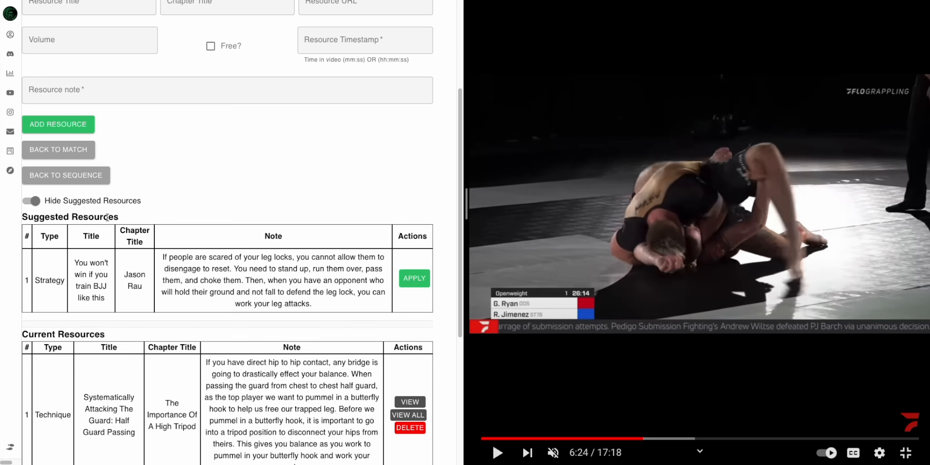
pyautogui.scroll(3, 164, 256)
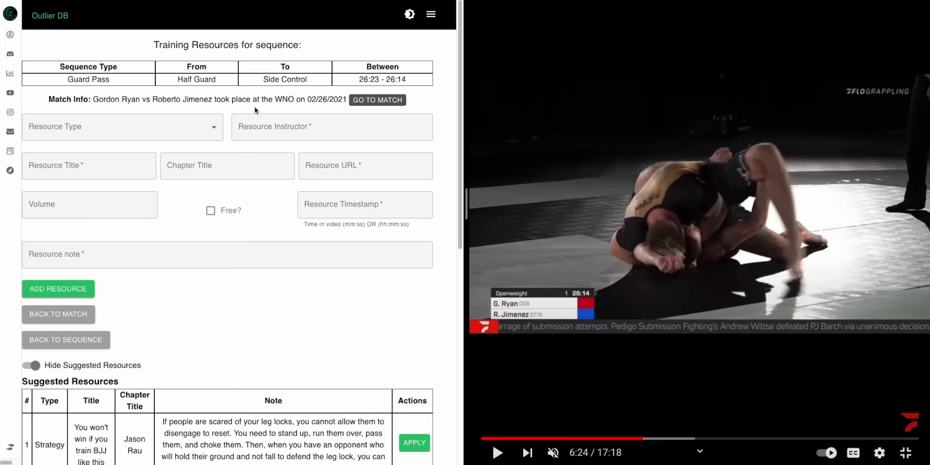
pyautogui.scroll(-3, 255, 107)
pyautogui.scroll(3, 210, 86)
pyautogui.scroll(-3, 245, 208)
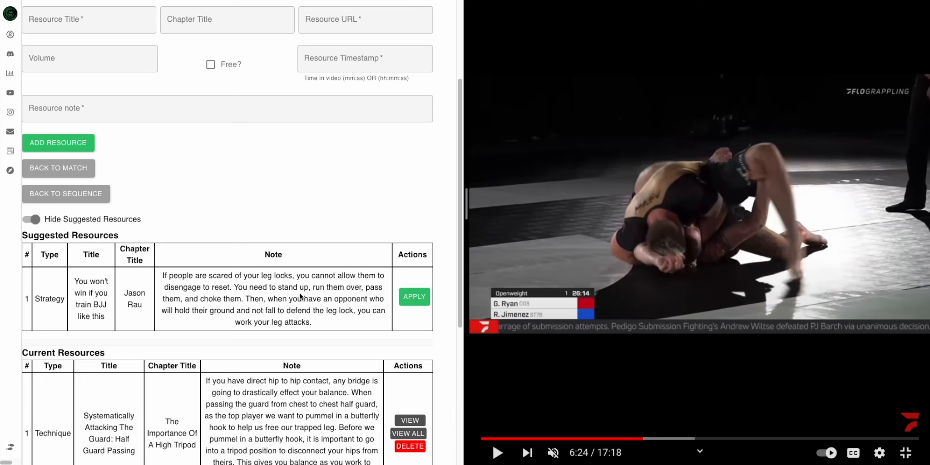
# Apply the suggested Strategy resource "You won't win if you train BJJ like this", add it and return to the sequence
pyautogui.click(408, 300)
pyautogui.scroll(2, 226, 220)
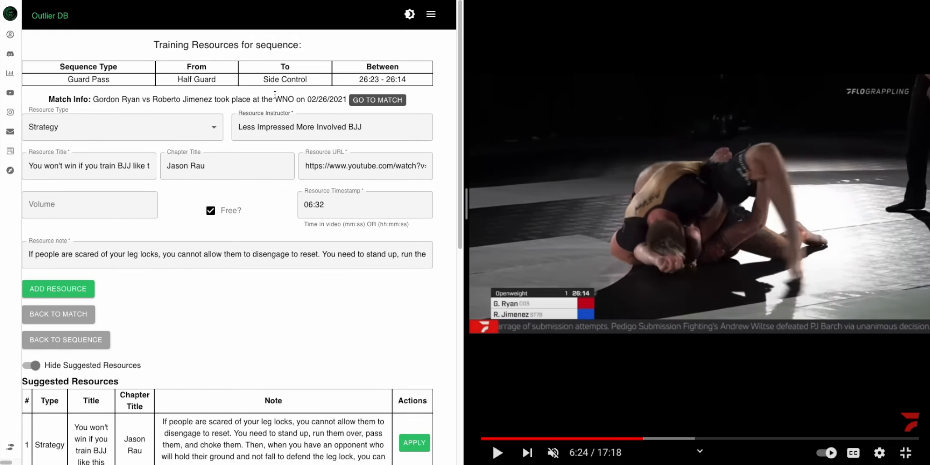
pyautogui.click(53, 289)
pyautogui.click(79, 345)
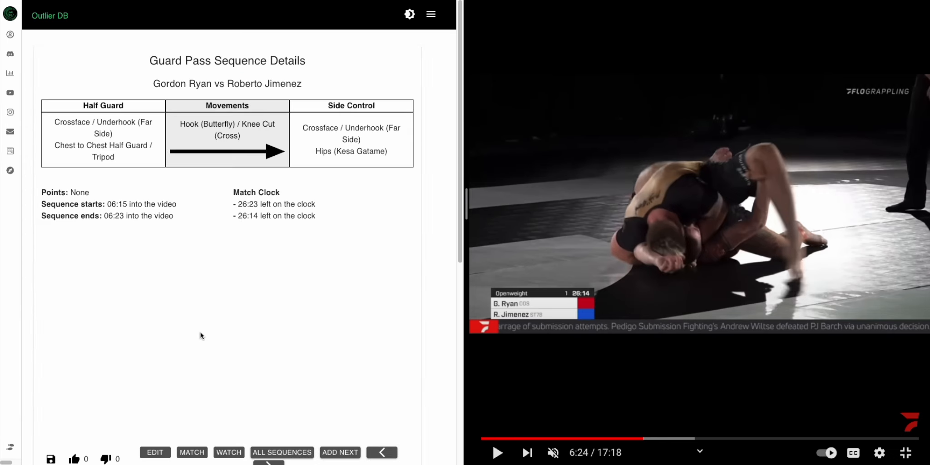
# Start the match's next sequence from the Guard Pass sequence details
pyautogui.scroll(-3, 251, 310)
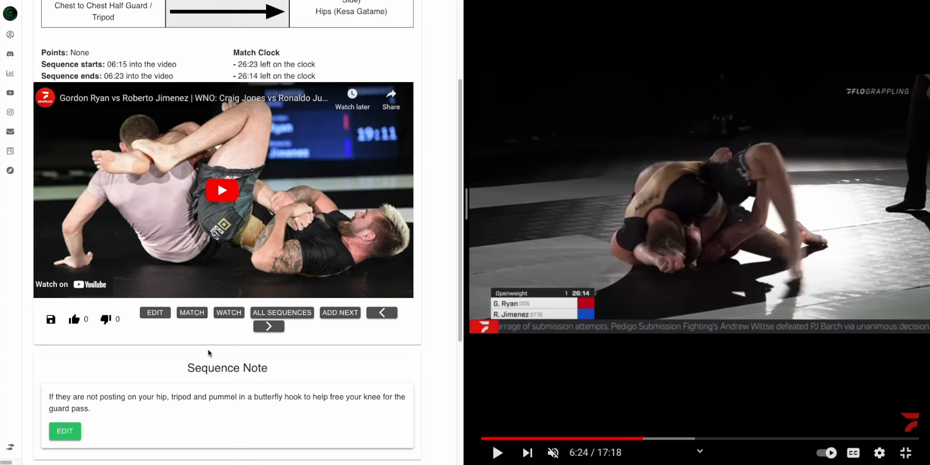
pyautogui.click(343, 314)
pyautogui.scroll(-1, 112, 181)
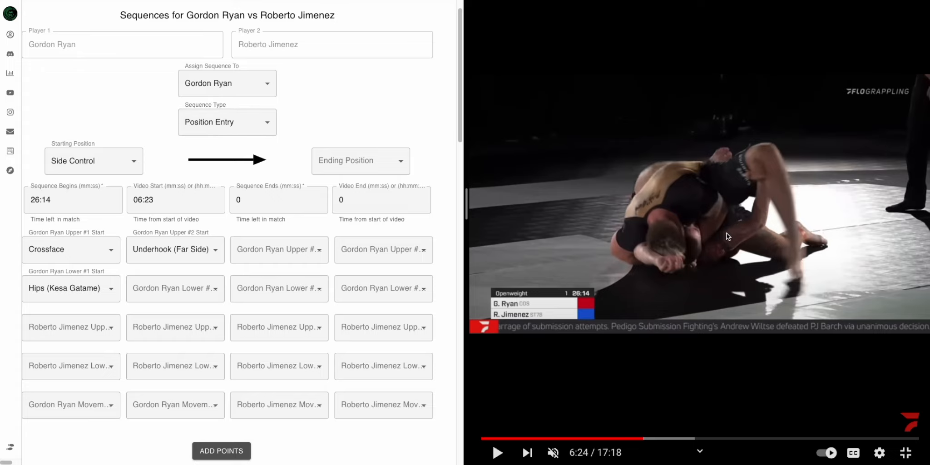
# Play the match video to 6:29, pause it, and list the Ending Position options for the new sequence
pyautogui.click(718, 245)
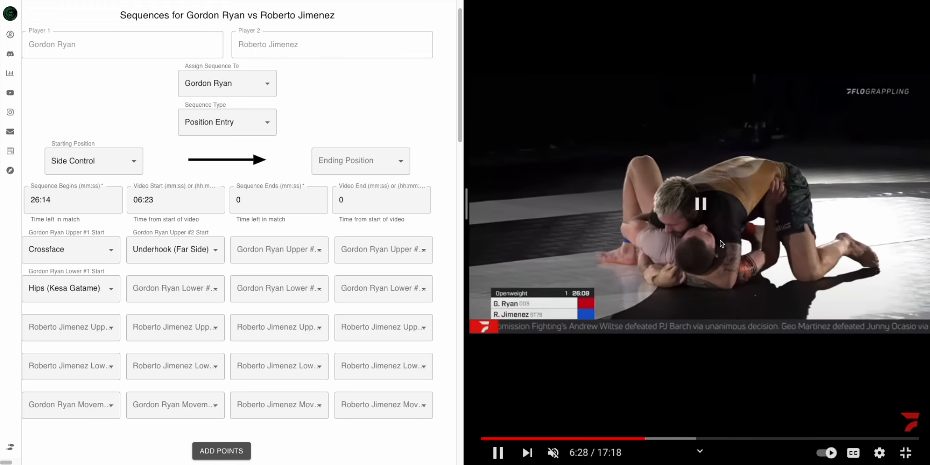
pyautogui.click(713, 279)
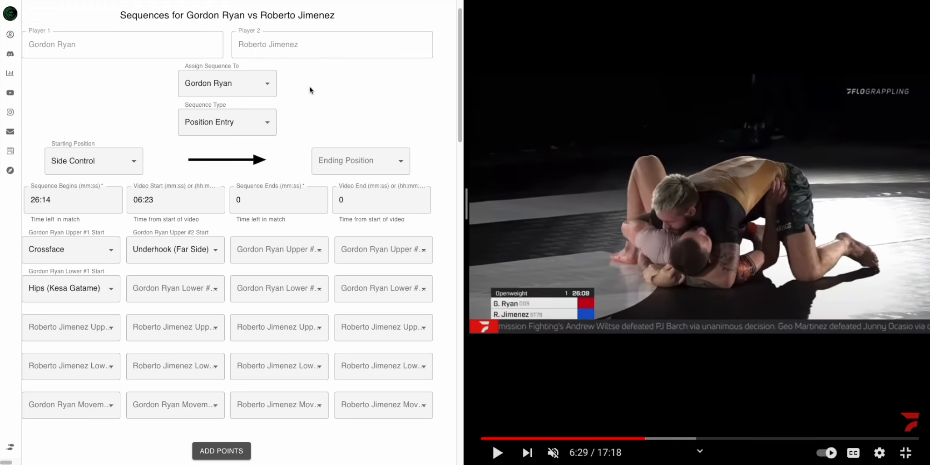
pyautogui.click(342, 159)
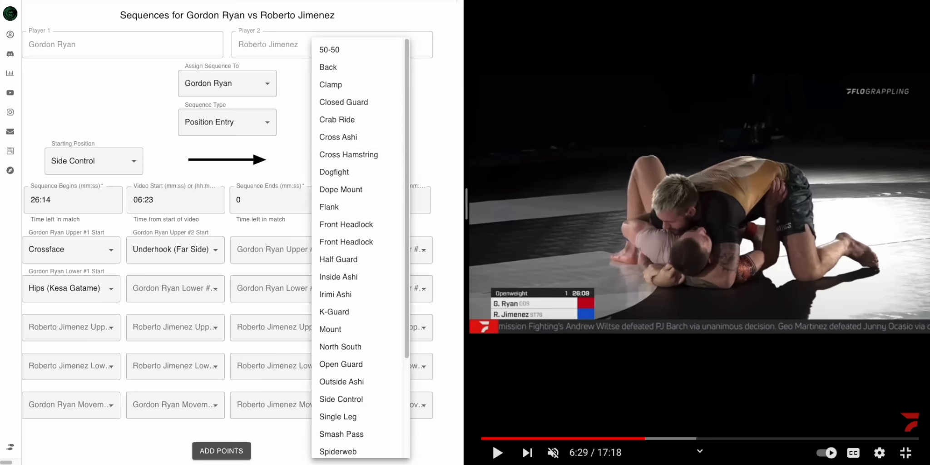
# Search the Labeling Guide's Positions sheet for "knee on belly" and examine the position table containing the match
pyautogui.hotkey('ctrl', 'Tab')
pyautogui.click(315, 457)
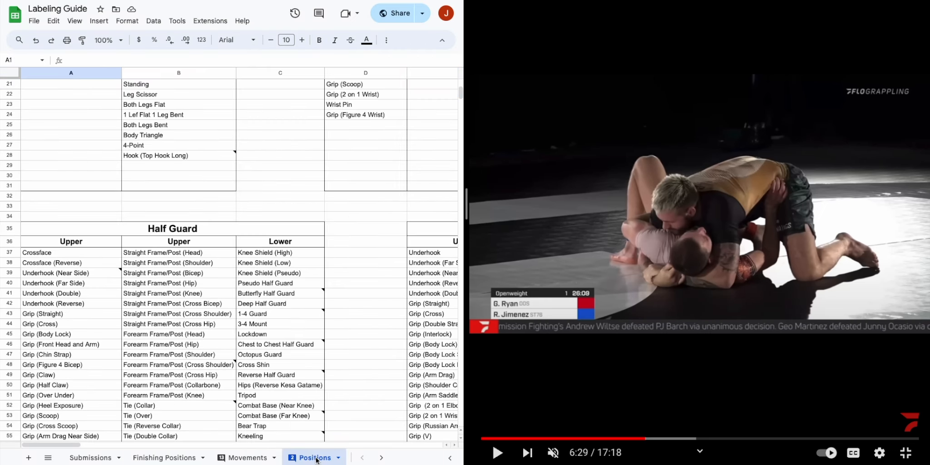
pyautogui.click(226, 327)
pyautogui.hotkey('ctrl', 'f')
pyautogui.write('knee on belly')
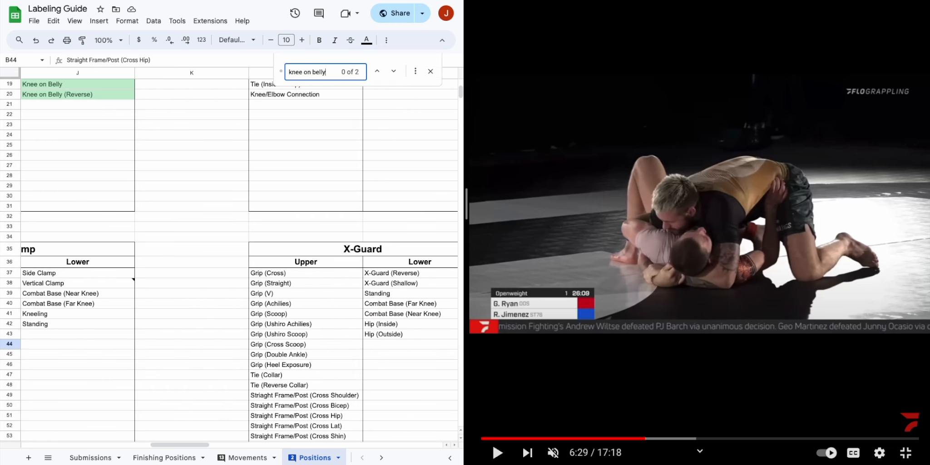
pyautogui.press('Return')
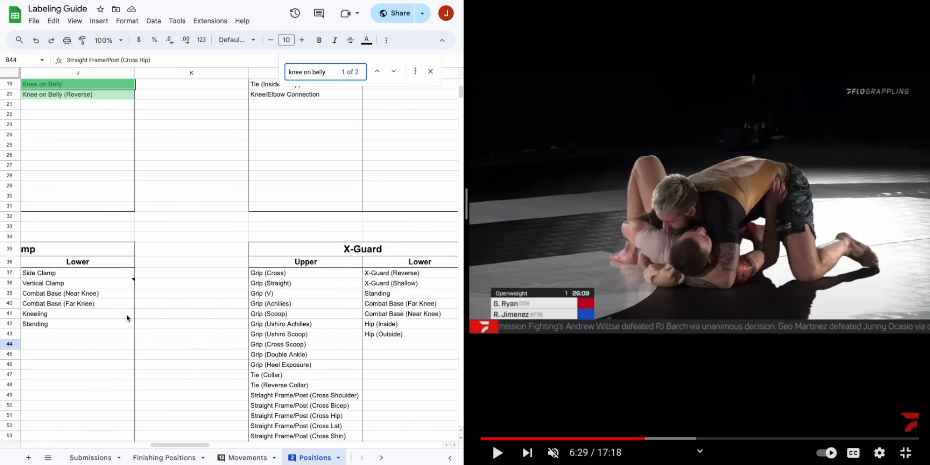
pyautogui.scroll(5, 74, 239)
pyautogui.hscroll(-2, 75, 243)
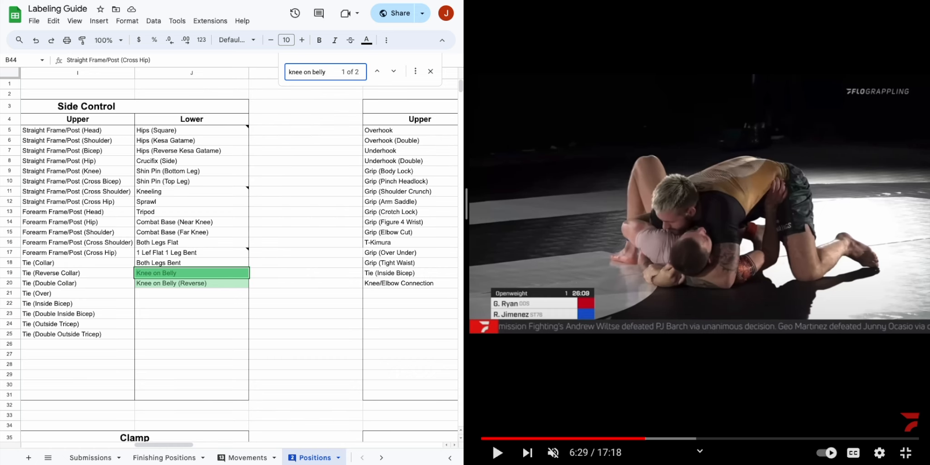
# Return to the Outlier DB sequence form and set the Ending Position to Side Control
pyautogui.click(290, 1)
pyautogui.click(298, 98)
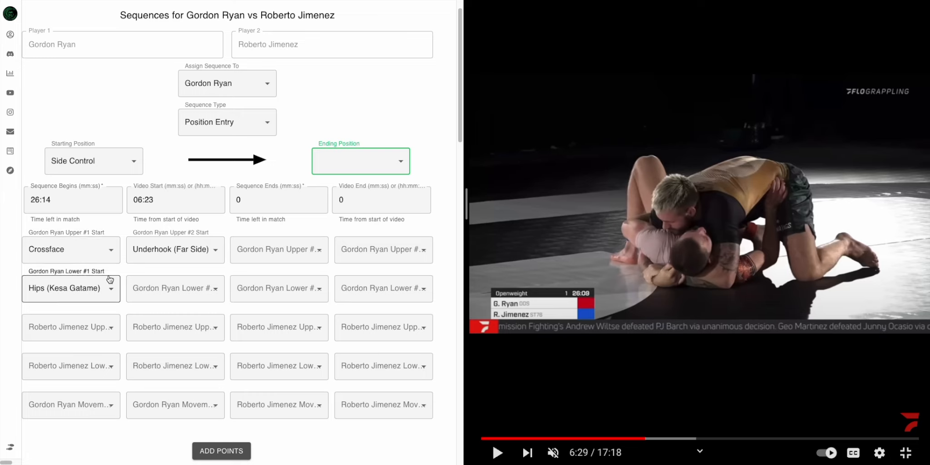
pyautogui.click(379, 161)
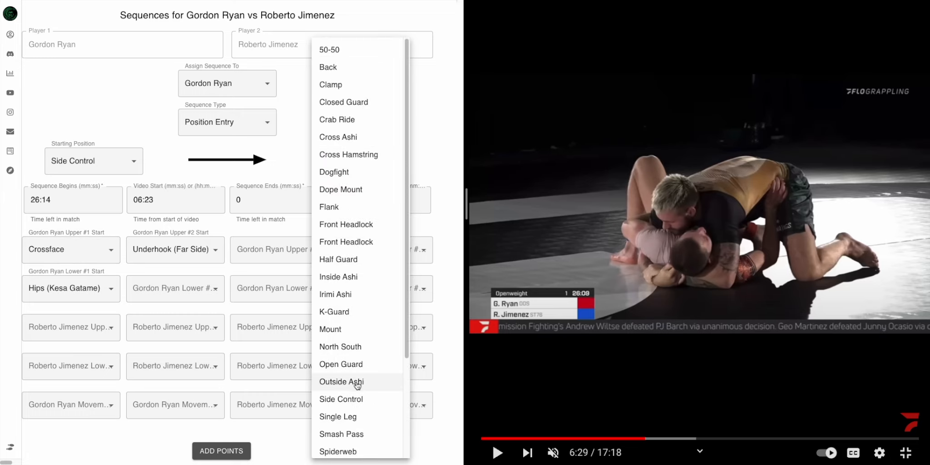
pyautogui.click(357, 400)
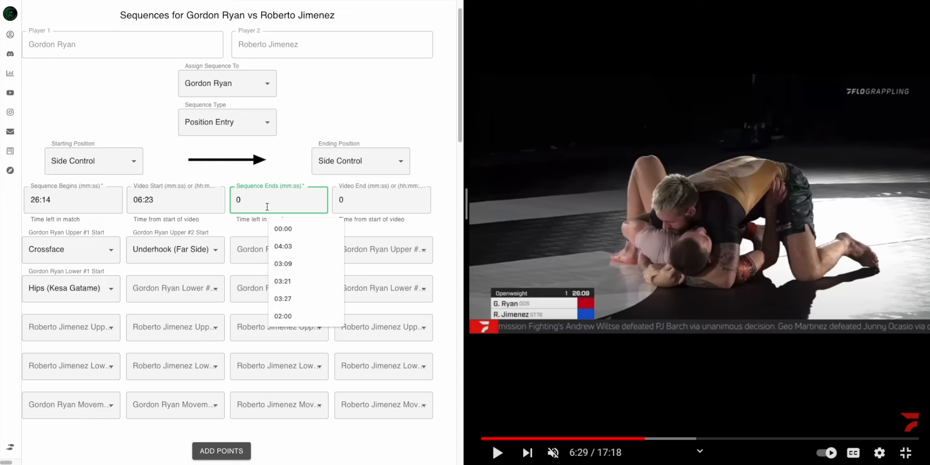
# Set Sequence Ends to 26:09 on the match clock and Video End to 06:29
pyautogui.press('BackSpace')
pyautogui.write('26:09')
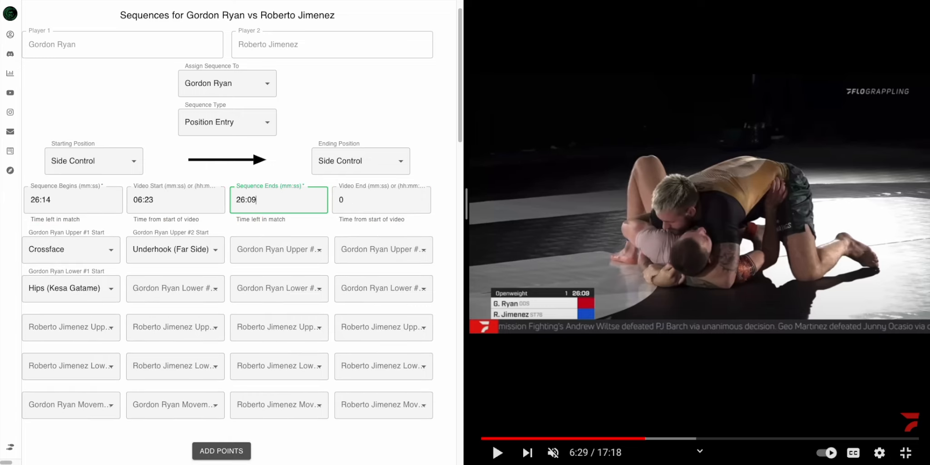
pyautogui.press('Tab')
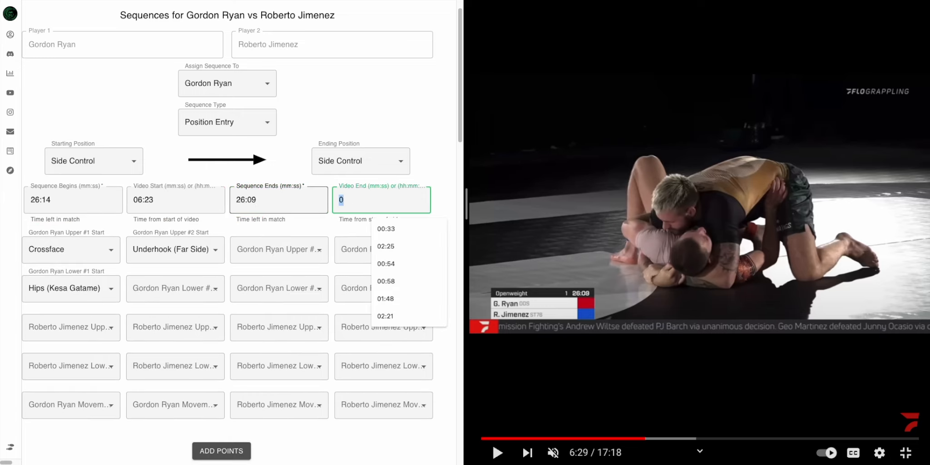
pyautogui.write('06:29')
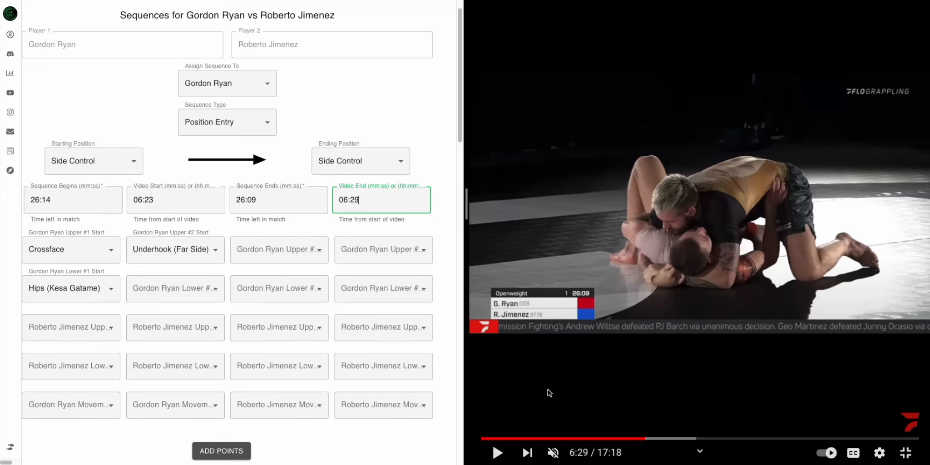
# Set Gordon Ryan's end controls to Crossface and Underhook (Near Side) for upper, and Knee on Belly for lower
pyautogui.click(289, 254)
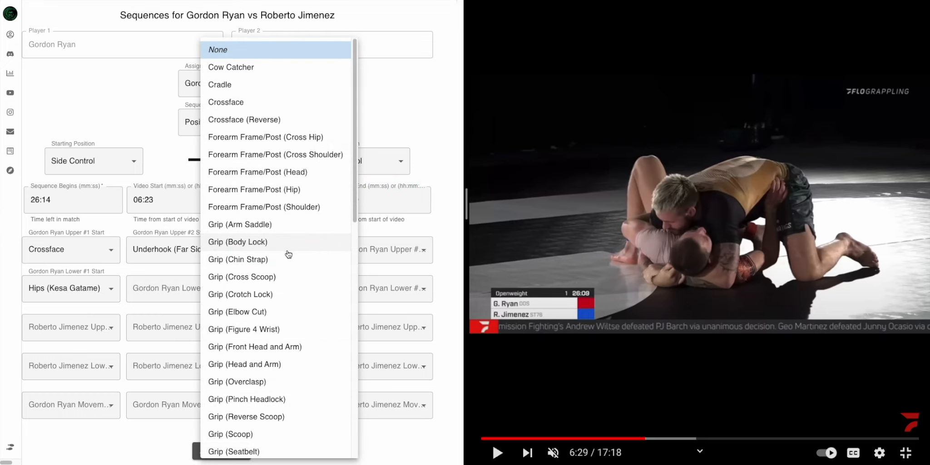
pyautogui.click(245, 103)
pyautogui.click(383, 247)
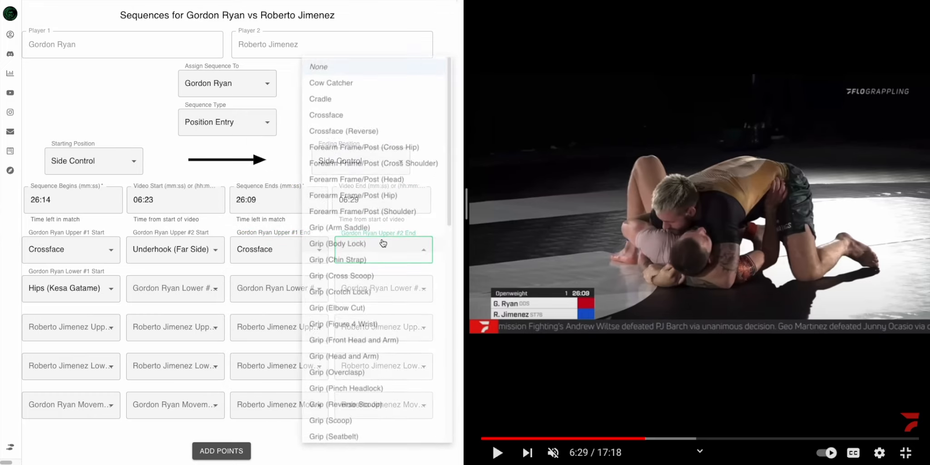
pyautogui.press('u')
pyautogui.click(380, 428)
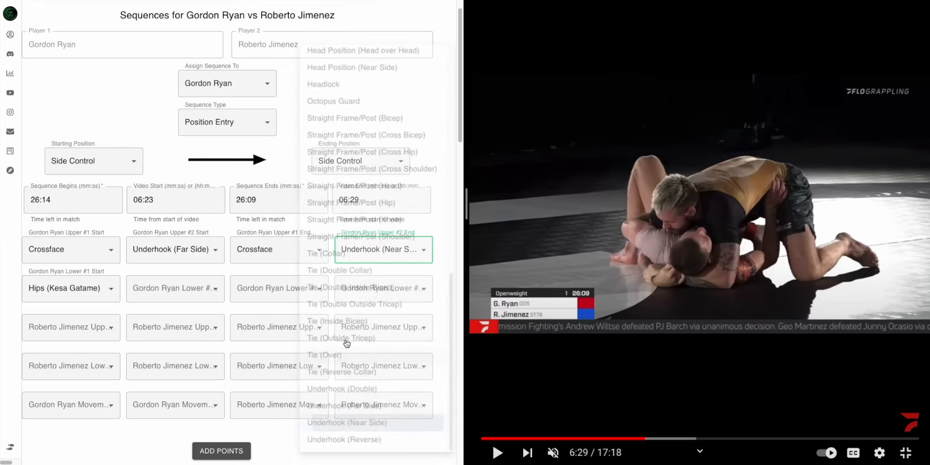
pyautogui.click(278, 290)
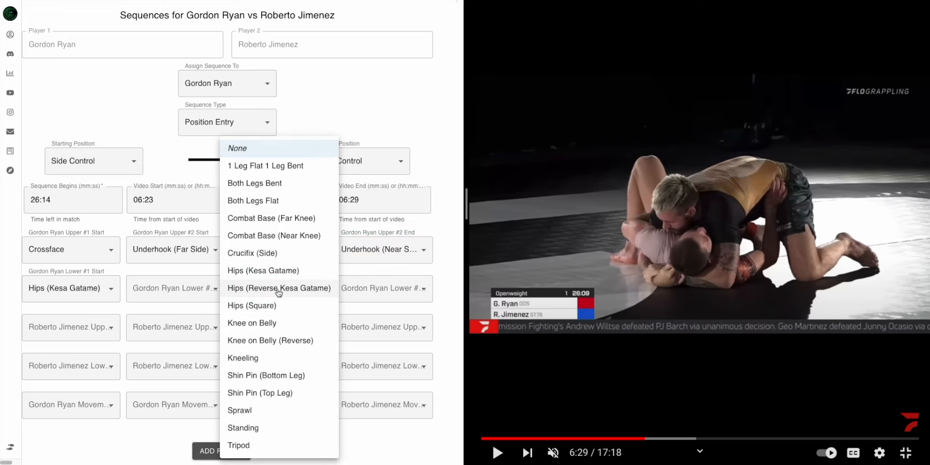
pyautogui.click(273, 323)
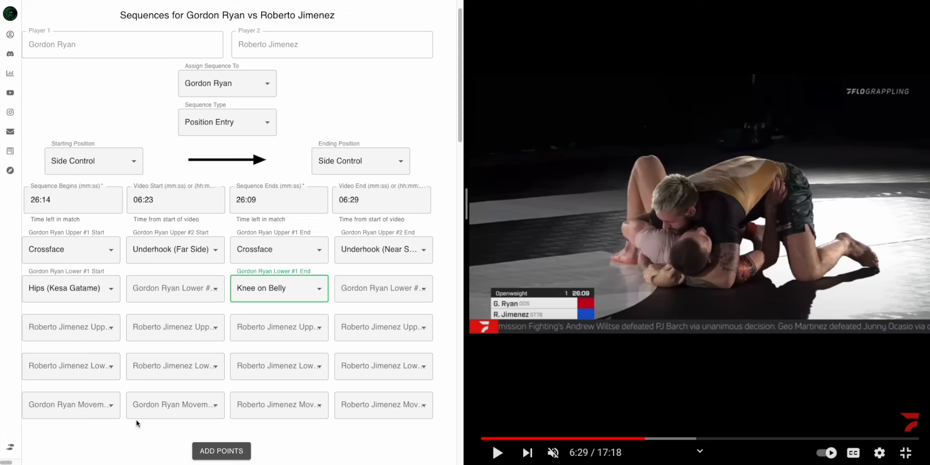
# Set Gordon Ryan's first movement to Knee Drive
pyautogui.click(76, 411)
pyautogui.press('k')
pyautogui.press('n')
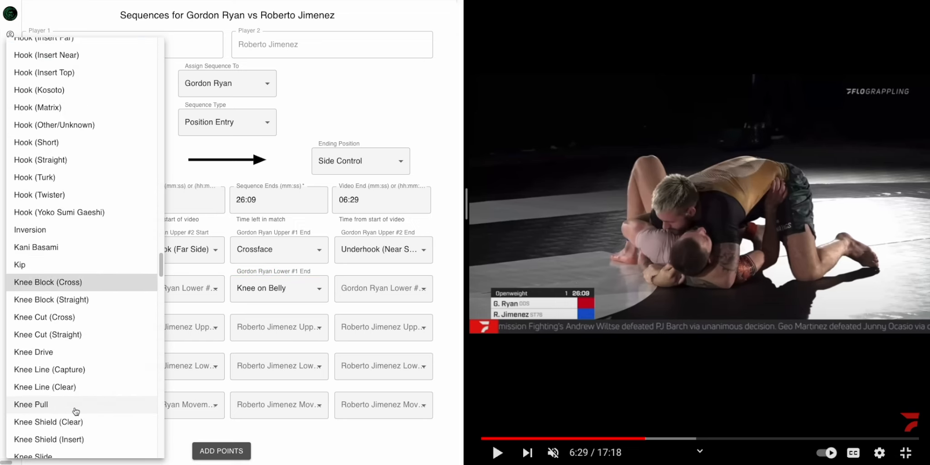
pyautogui.click(80, 357)
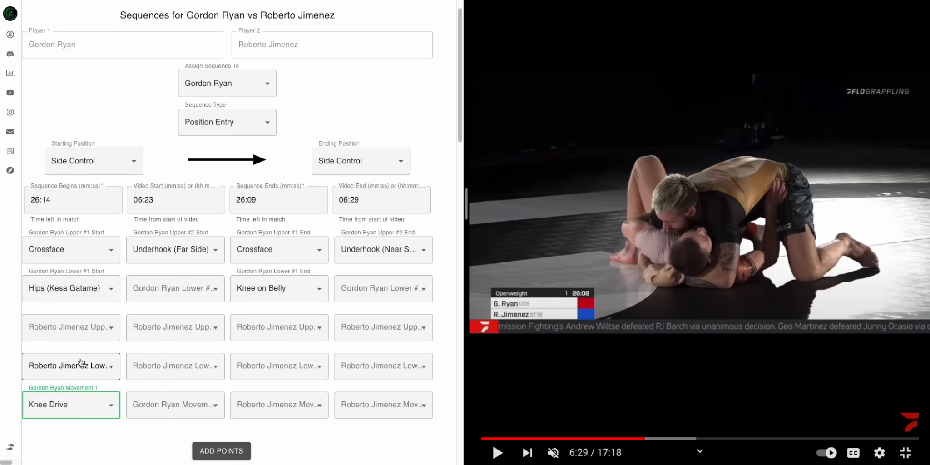
# Insert the new sequence after sequence 15, the Guard Pass from Half Guard to Side Control at 26:23 - 26:14
pyautogui.scroll(-4, 296, 429)
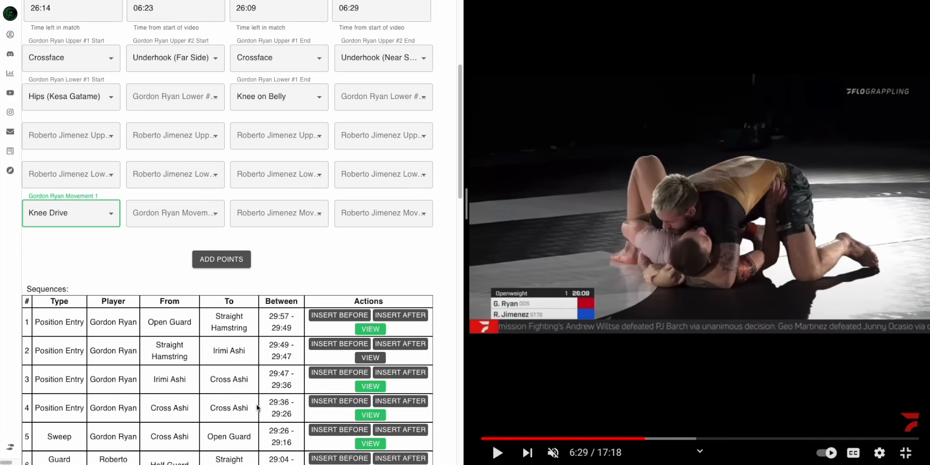
pyautogui.scroll(-4, 247, 347)
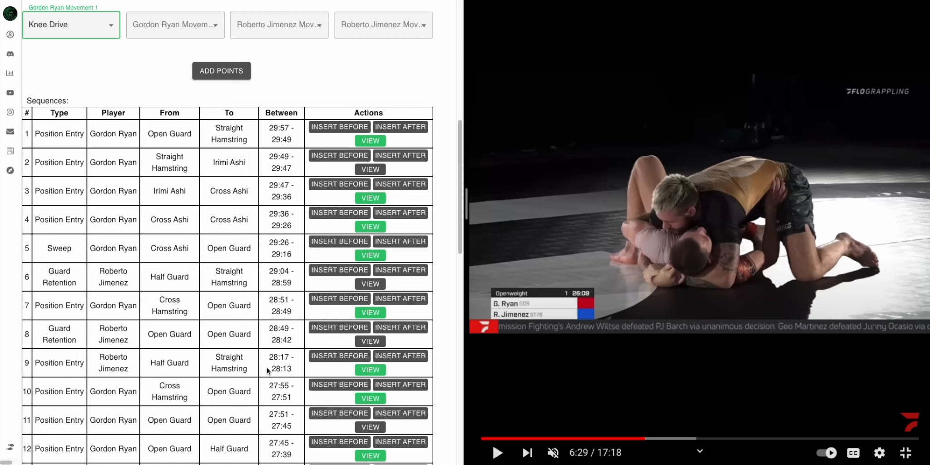
pyautogui.scroll(1, 288, 357)
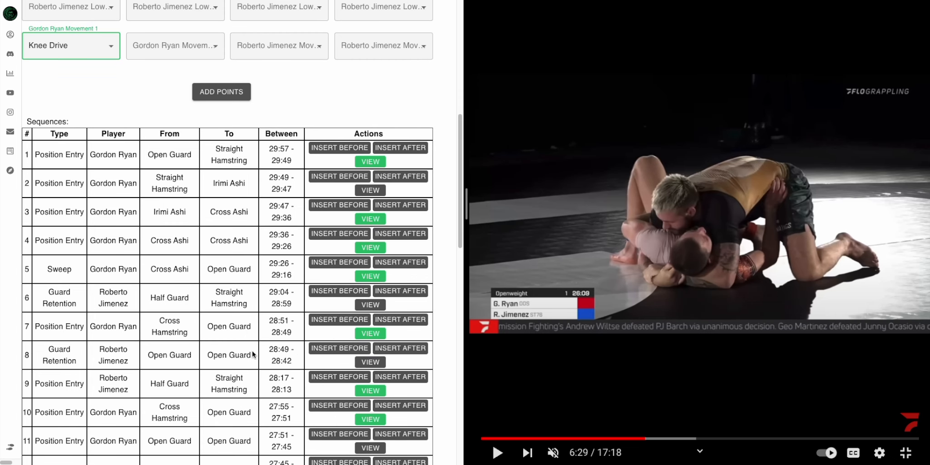
pyautogui.scroll(-4, 238, 355)
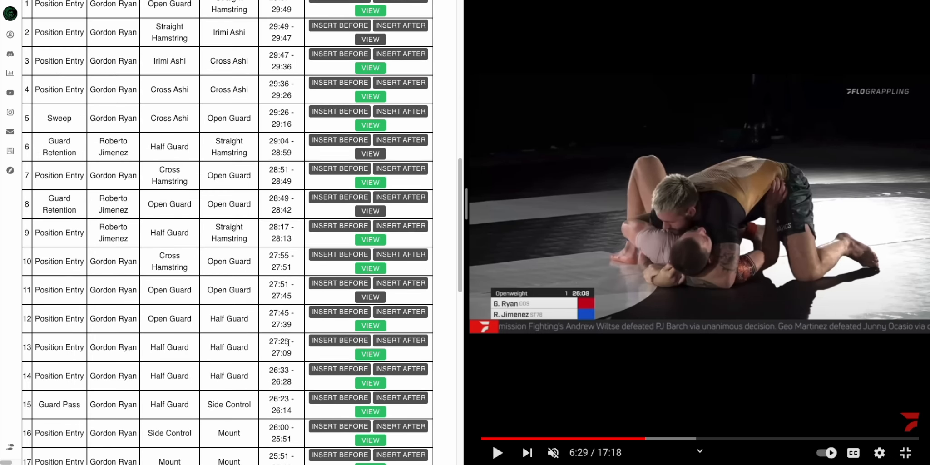
pyautogui.scroll(-1, 282, 363)
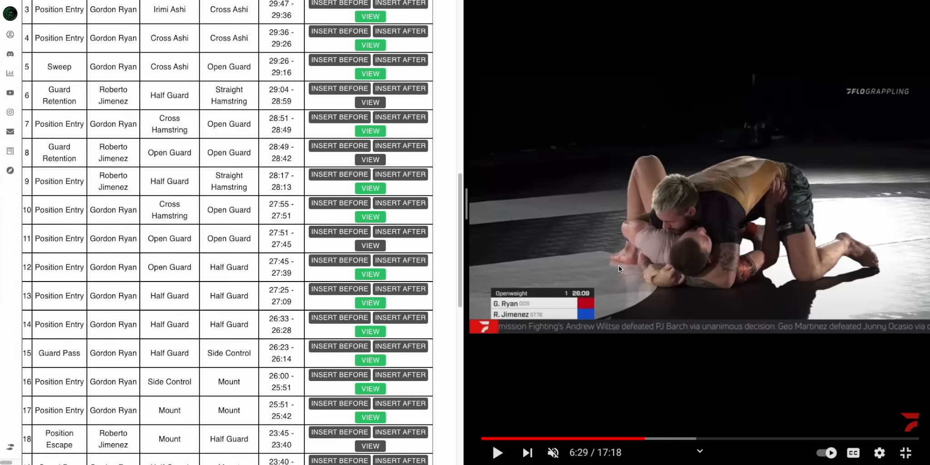
pyautogui.scroll(-3, 267, 303)
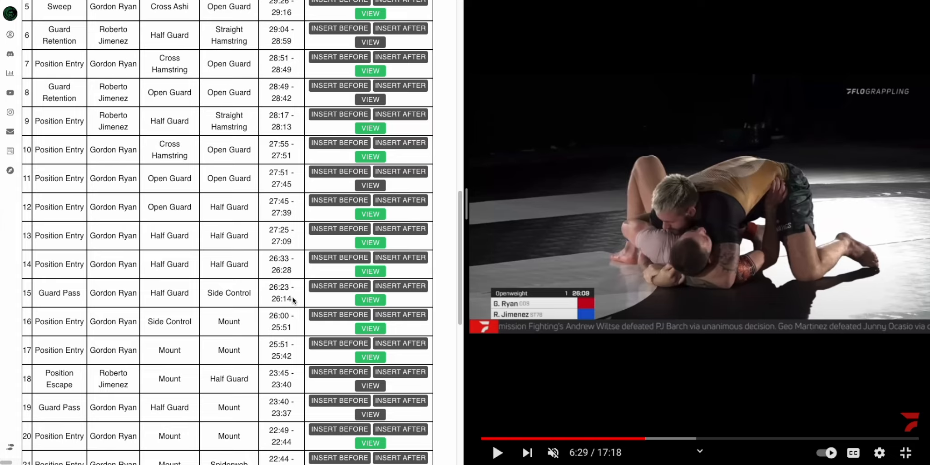
pyautogui.click(397, 286)
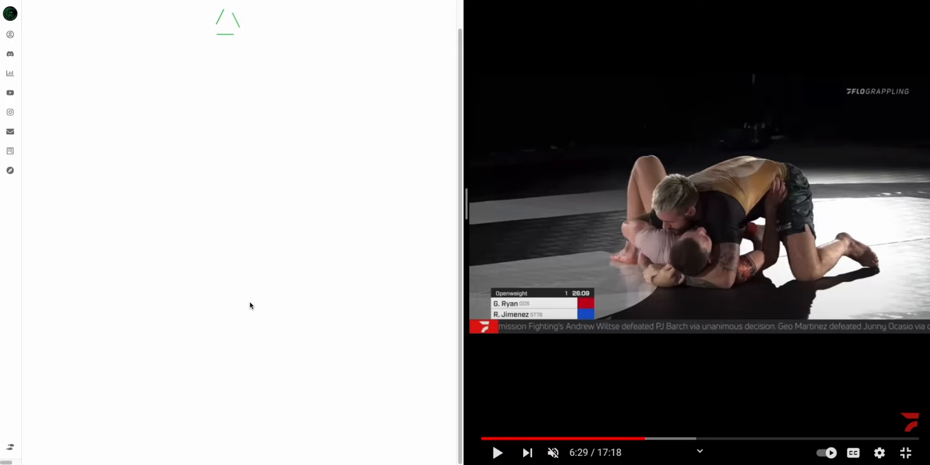
# Review the new Position Entry sequence's details, compare them with the preceding Guard Pass sequence, and return to the new one
pyautogui.scroll(-1, 250, 302)
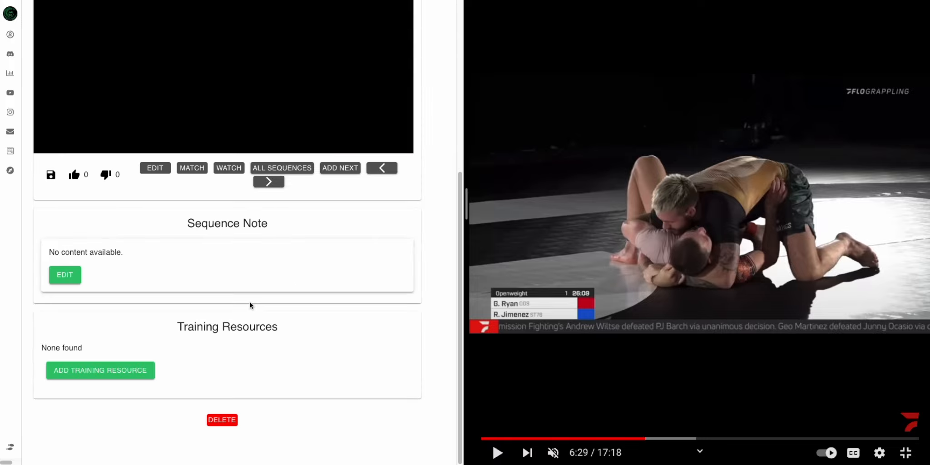
pyautogui.scroll(3, 250, 302)
pyautogui.scroll(3, 250, 301)
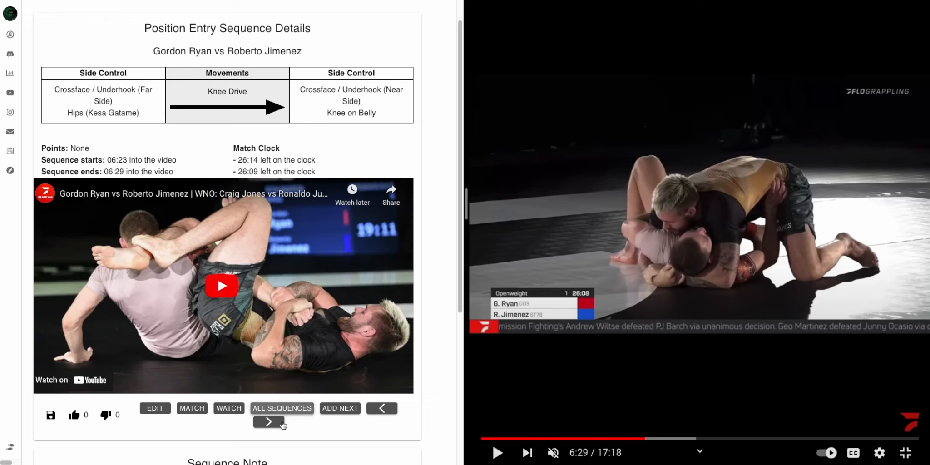
pyautogui.click(382, 408)
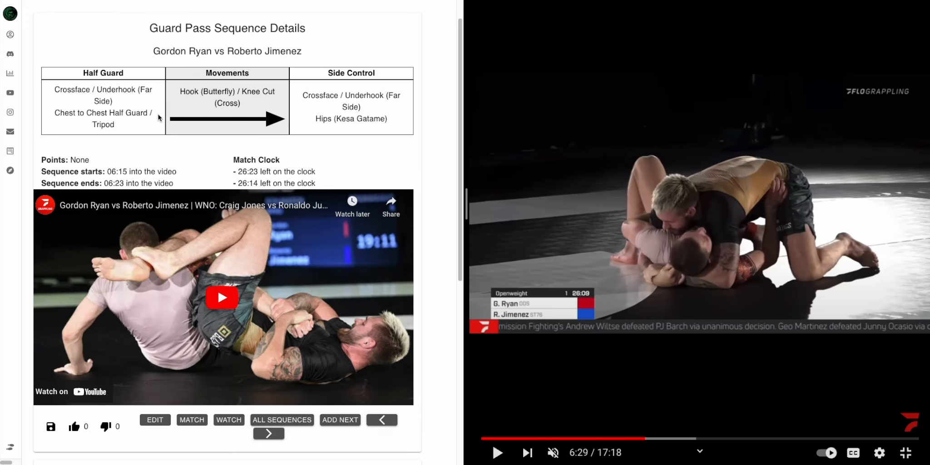
pyautogui.moveTo(181, 28); pyautogui.dragTo(280, 27)
pyautogui.click(164, 62)
pyautogui.click(268, 434)
pyautogui.scroll(-1, 289, 151)
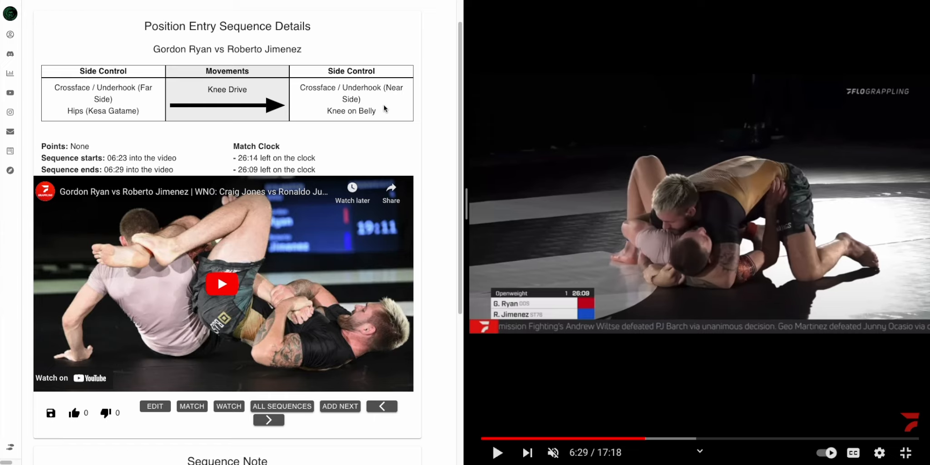
# Check the suggested training resources for the new Side Control sequence, hide them again and return to the sequence
pyautogui.scroll(-5, 385, 108)
pyautogui.click(144, 369)
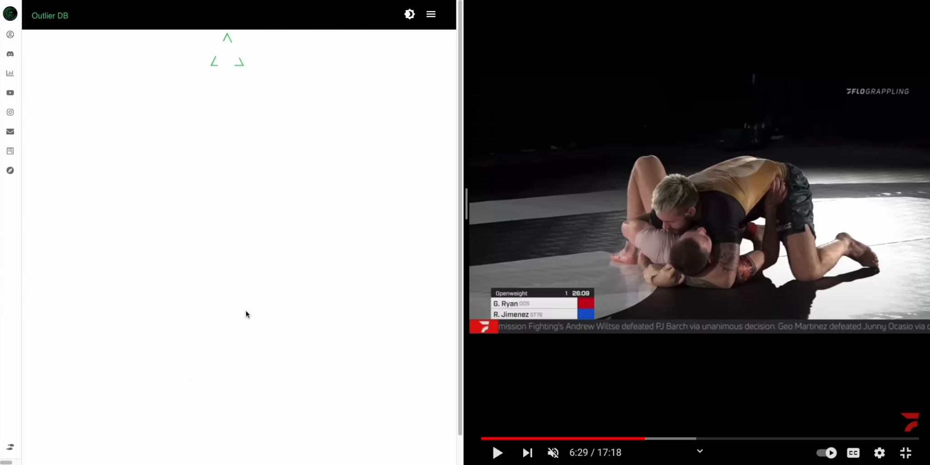
pyautogui.scroll(-1, 263, 292)
pyautogui.click(111, 339)
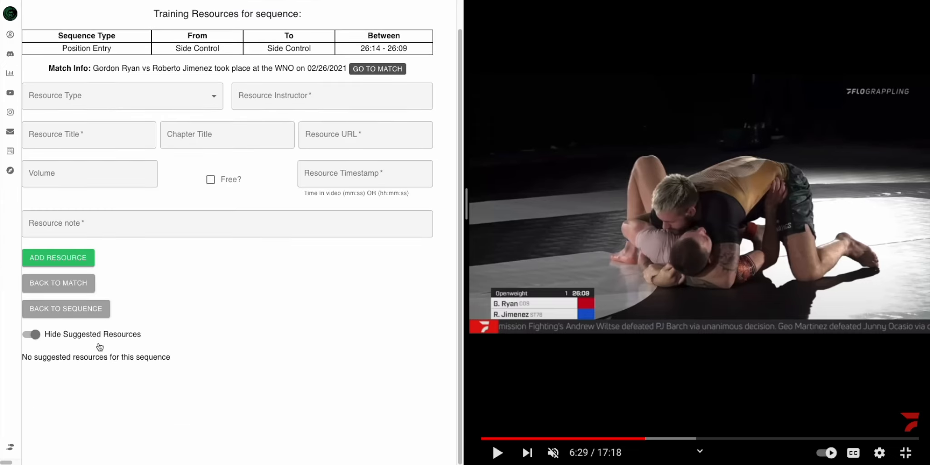
pyautogui.click(109, 339)
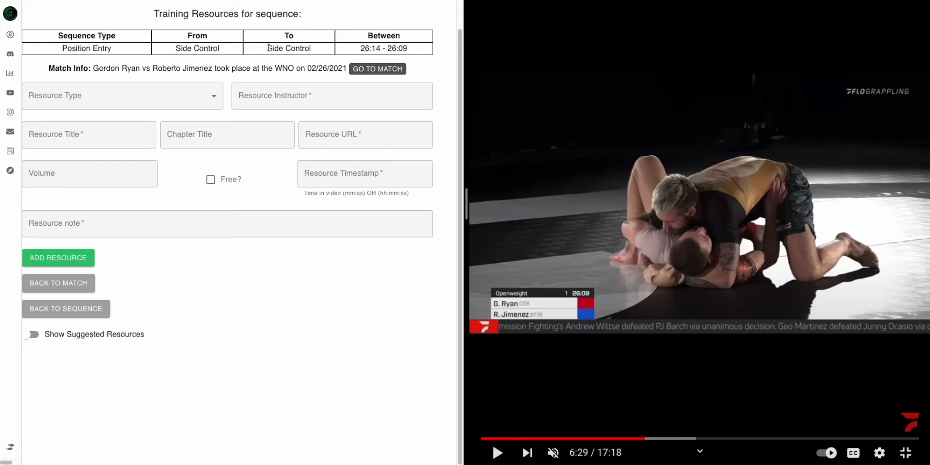
pyautogui.click(127, 339)
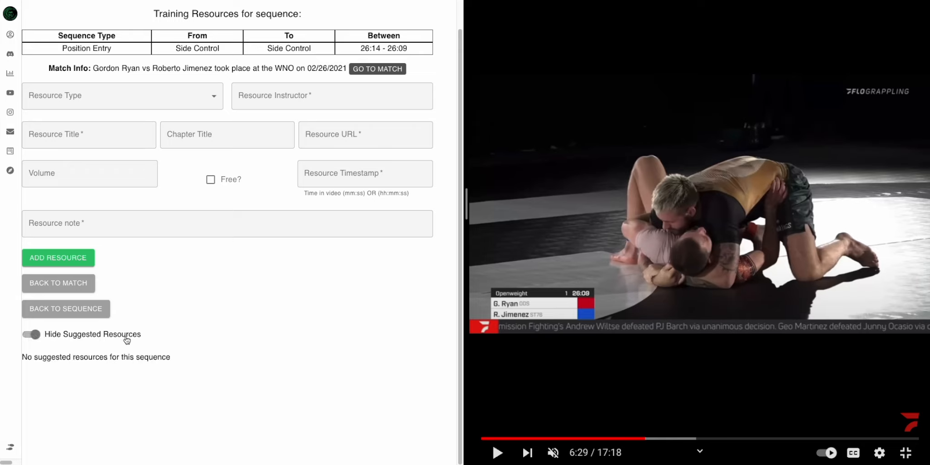
pyautogui.click(119, 334)
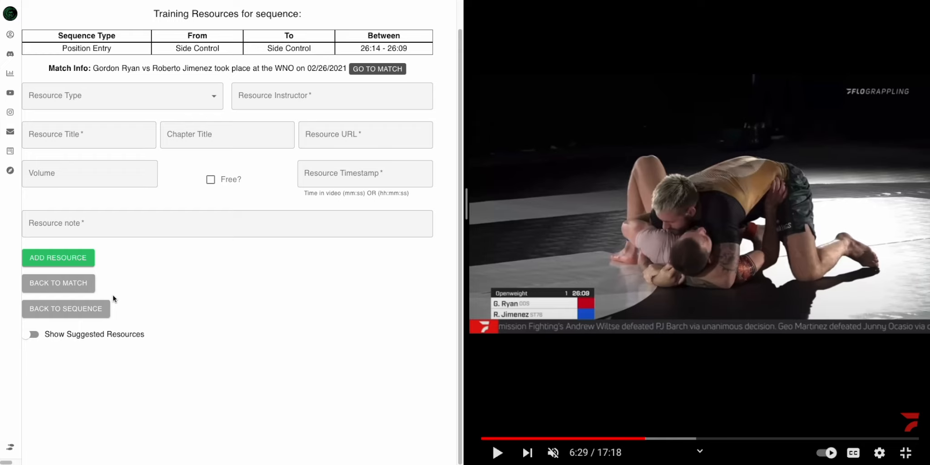
pyautogui.click(90, 308)
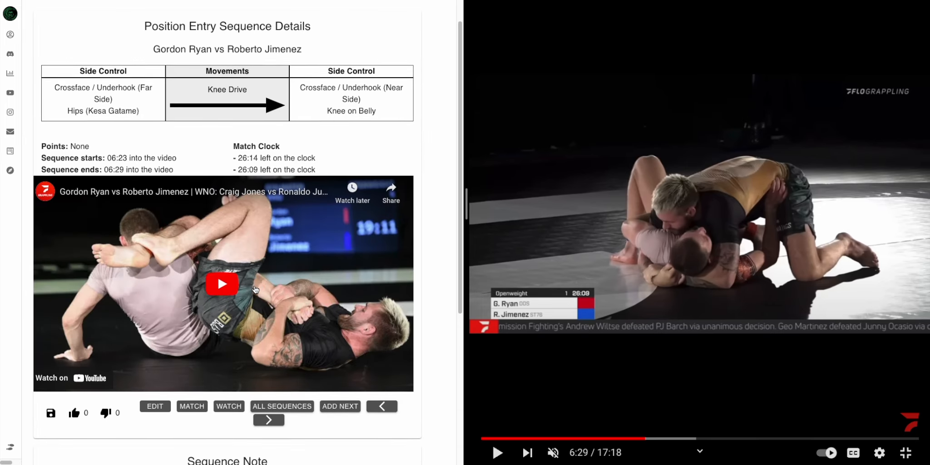
# Open all sequences of the match and examine the Sequences table down to the final submission
pyautogui.scroll(-1, 252, 295)
pyautogui.scroll(-1, 241, 332)
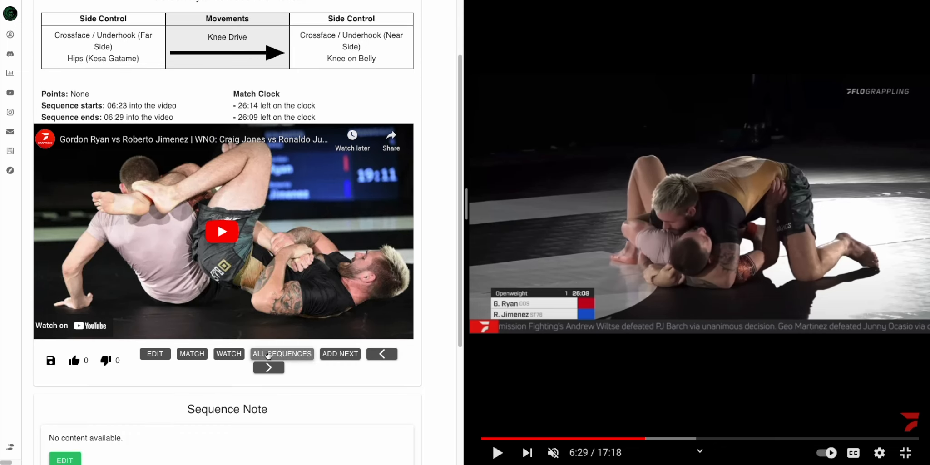
pyautogui.click(268, 355)
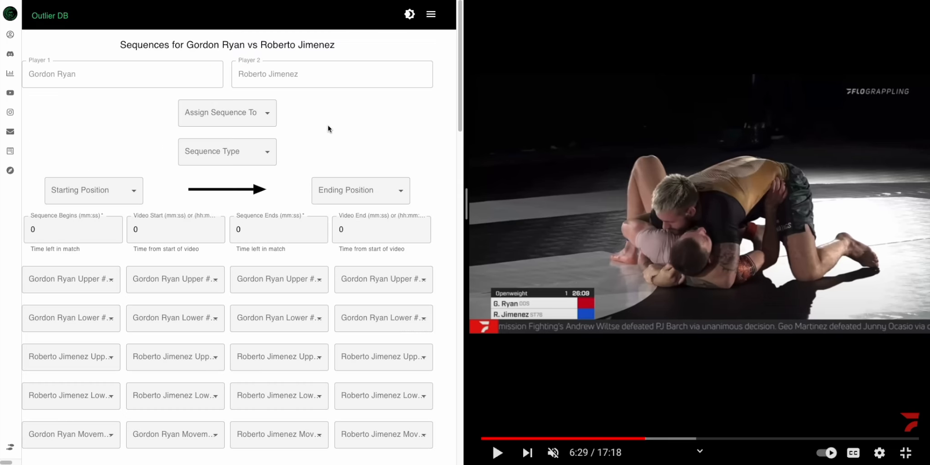
pyautogui.scroll(-1, 318, 127)
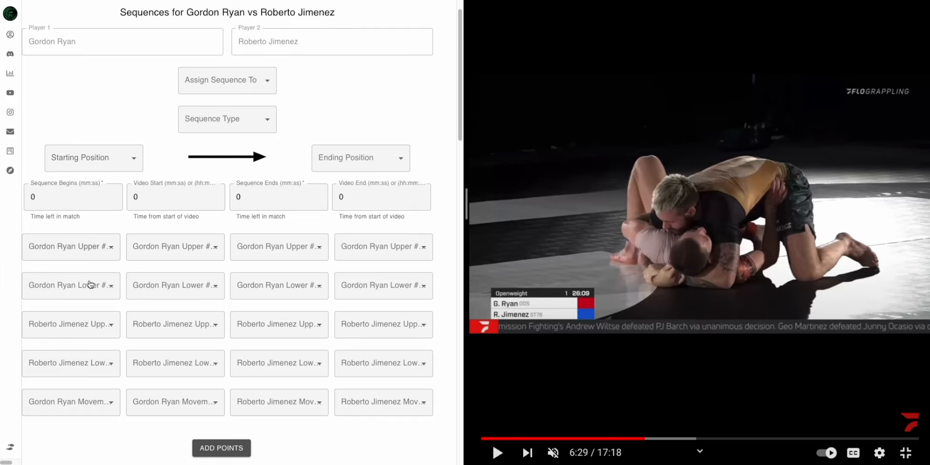
pyautogui.scroll(-1, 192, 165)
pyautogui.scroll(-20, 191, 166)
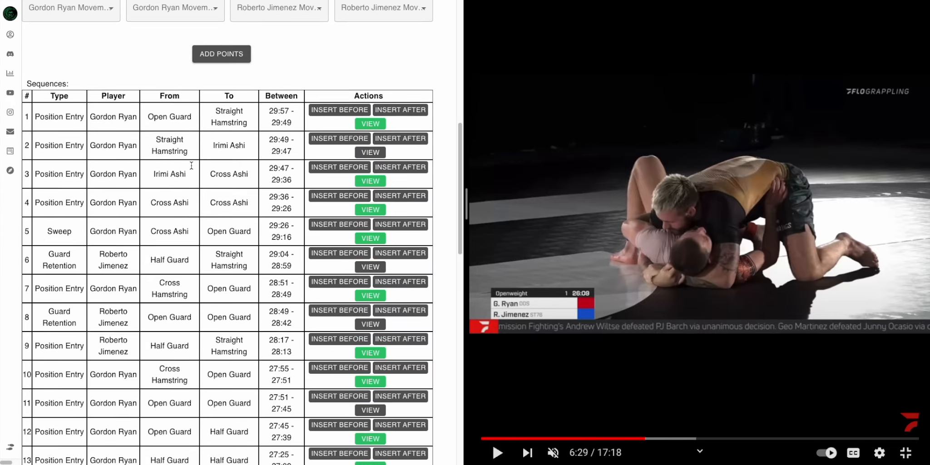
pyautogui.scroll(-1, 271, 197)
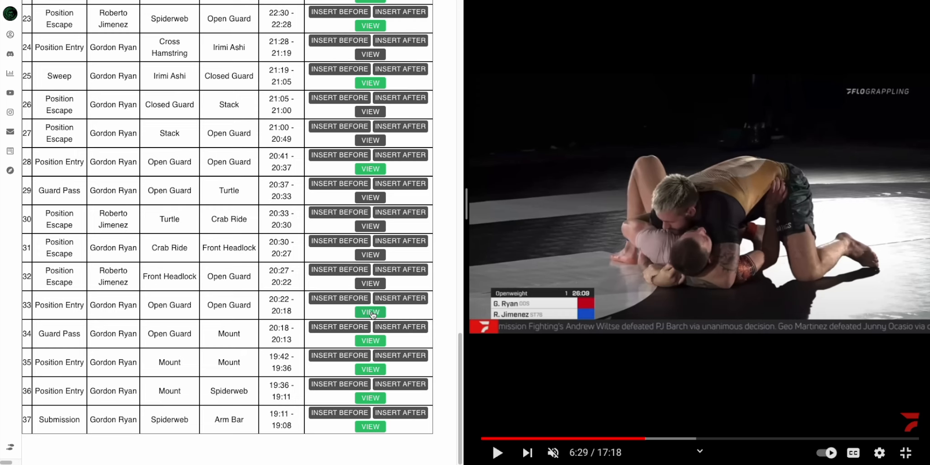
# Review the Gordon Ryan vs Roberto Jimenez Sequences table again, from the entry form down to sequence 37 and back
pyautogui.scroll(20, 373, 316)
pyautogui.scroll(-4, 335, 285)
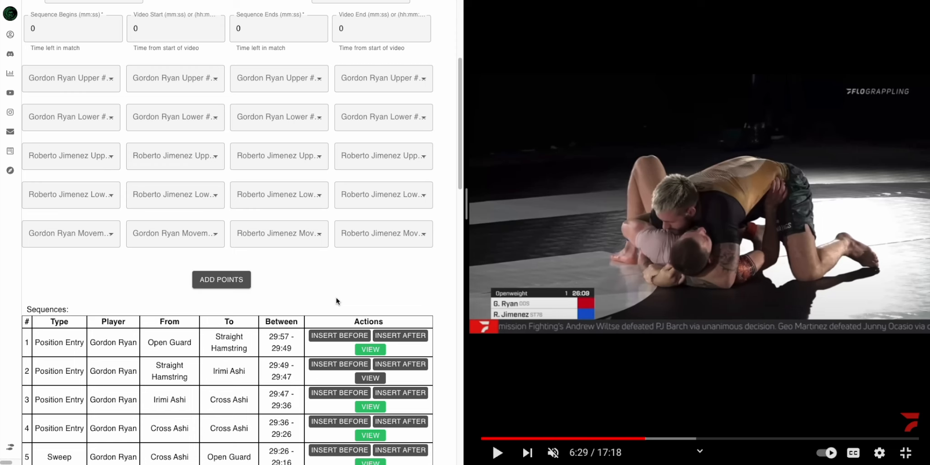
pyautogui.scroll(-20, 335, 297)
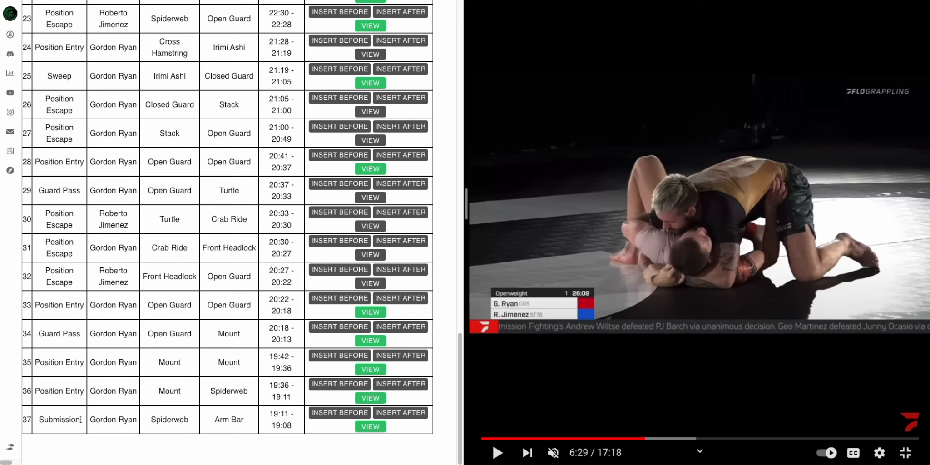
pyautogui.scroll(1, 375, 282)
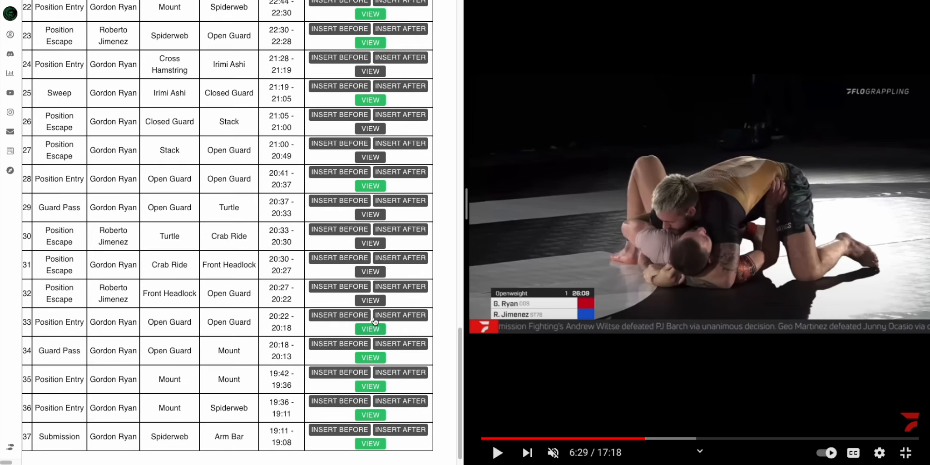
pyautogui.scroll(3, 133, 335)
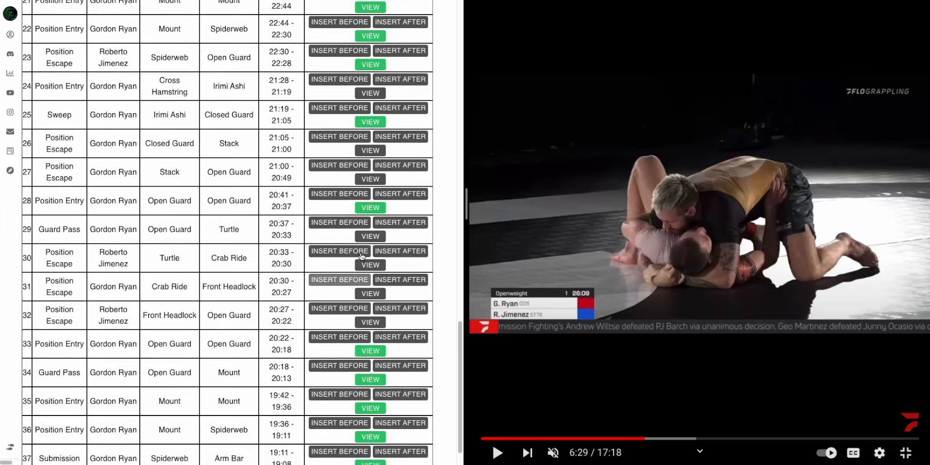
pyautogui.scroll(-4, 134, 336)
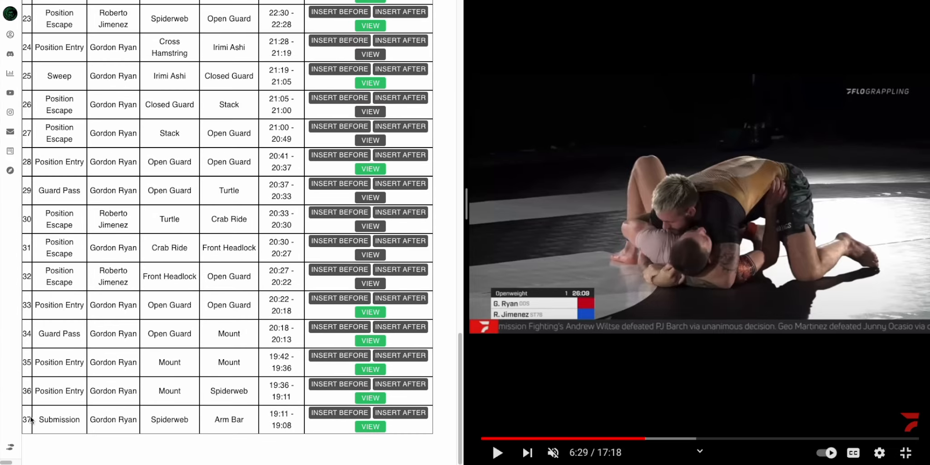
pyautogui.scroll(20, 59, 412)
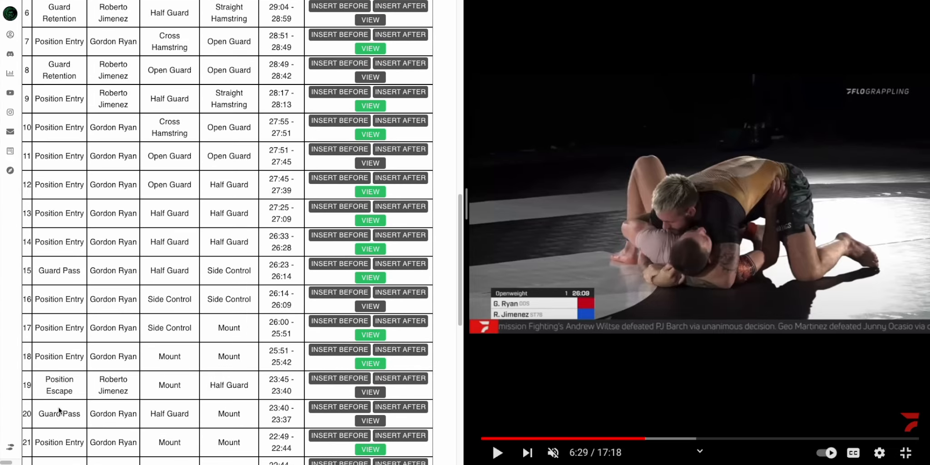
pyautogui.scroll(14, 59, 411)
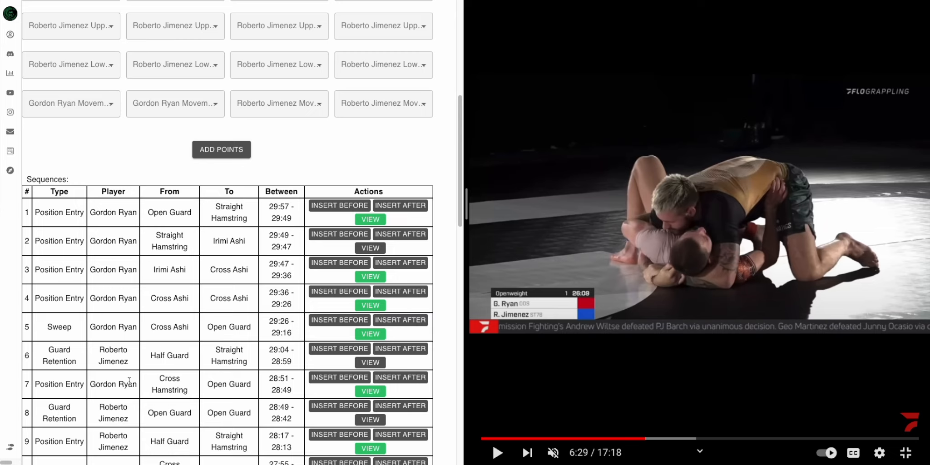
pyautogui.scroll(14, 129, 380)
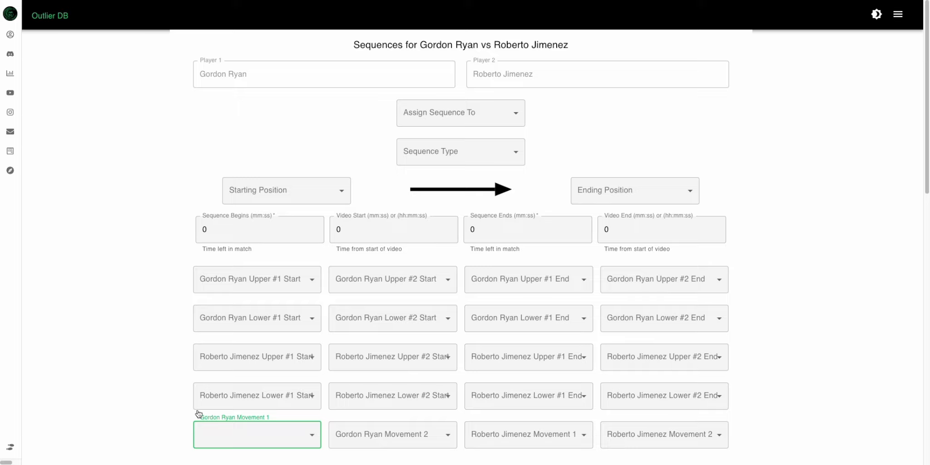
# Browse the available options for Gordon Ryan Movement 1 and close the list without choosing one
pyautogui.click(226, 437)
pyautogui.scroll(-7, 249, 330)
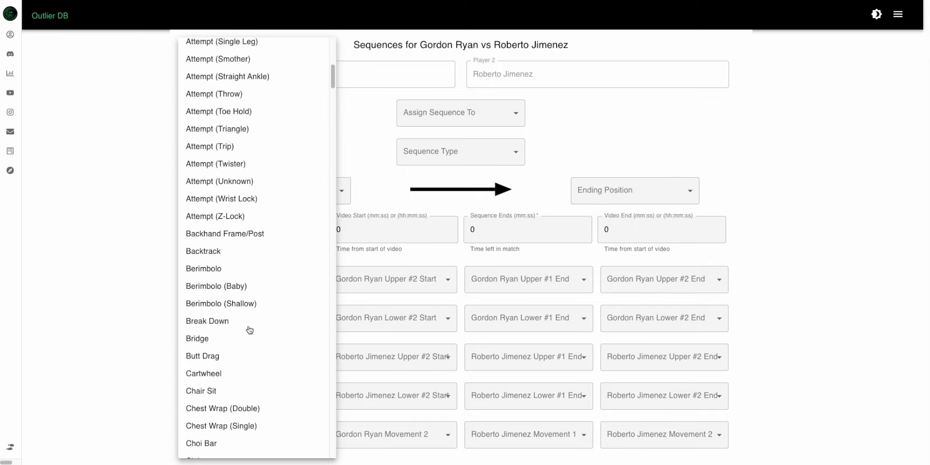
pyautogui.click(125, 237)
# Open the feedback form and pick a suggestion type
pyautogui.click(32, 216)
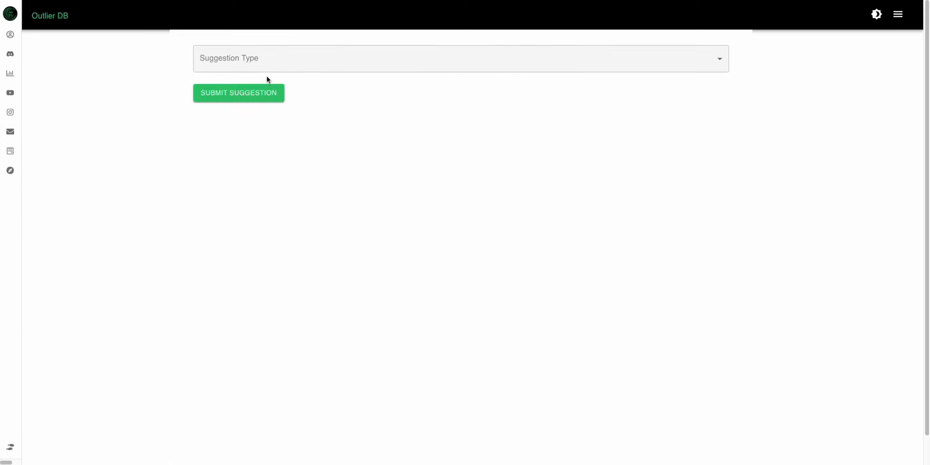
pyautogui.click(254, 65)
pyautogui.click(244, 88)
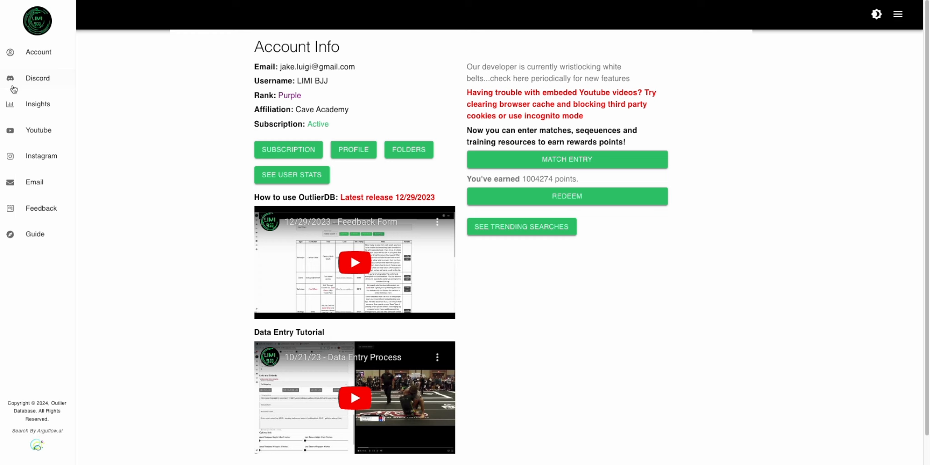
# Open the Grouped Sequences insights and filter them by the starting position open guard
pyautogui.click(34, 104)
pyautogui.click(121, 145)
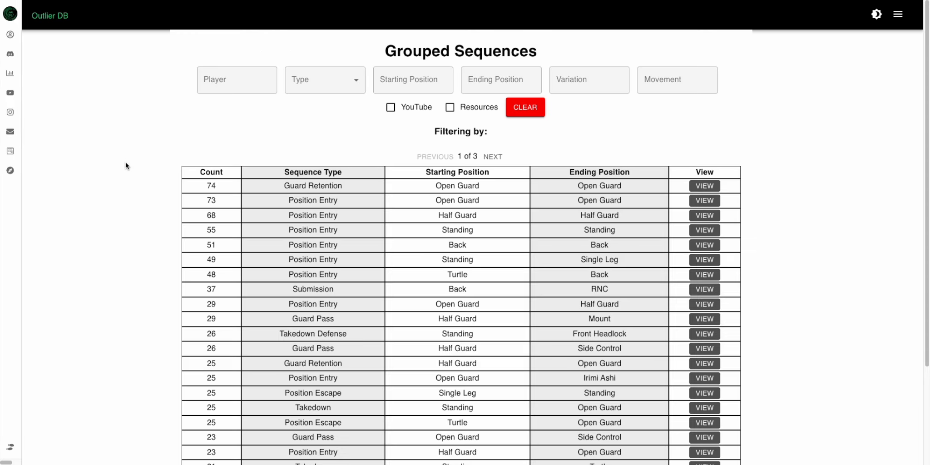
pyautogui.click(428, 85)
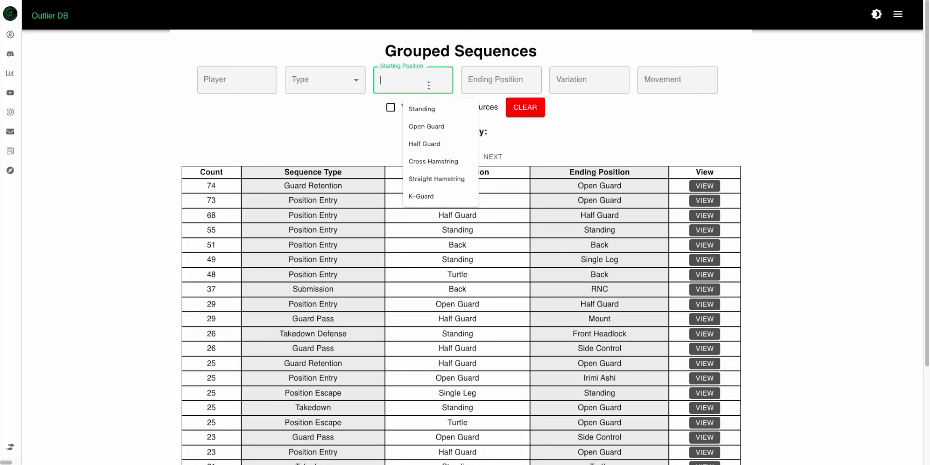
pyautogui.write('open guard')
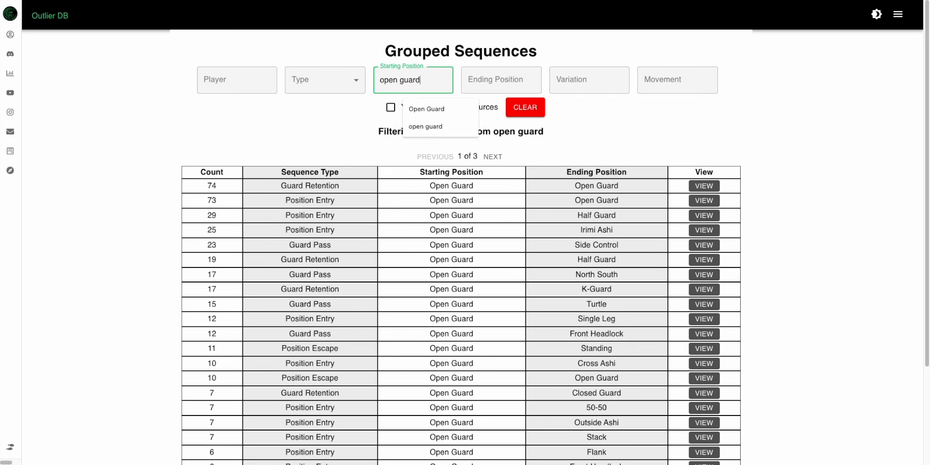
pyautogui.click(388, 168)
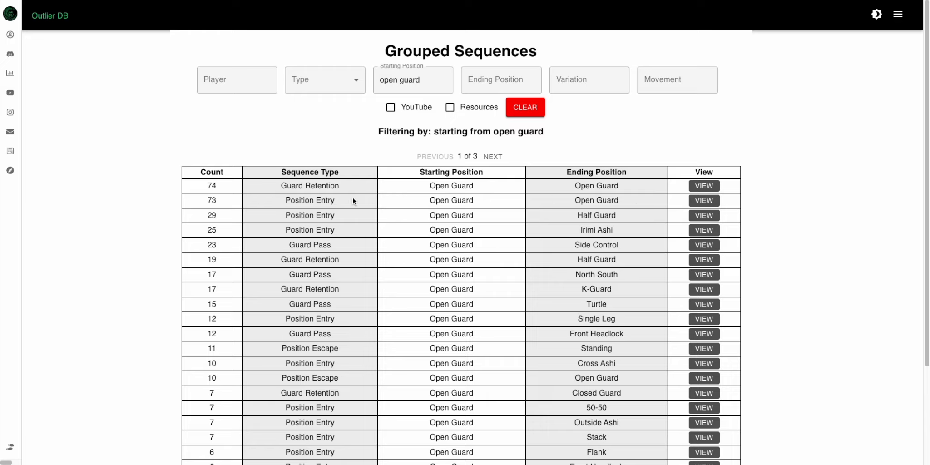
# Open the Position Entry group from Open Guard to Open Guard and filter it by starting variation Seated and ending variation Supine
pyautogui.click(705, 201)
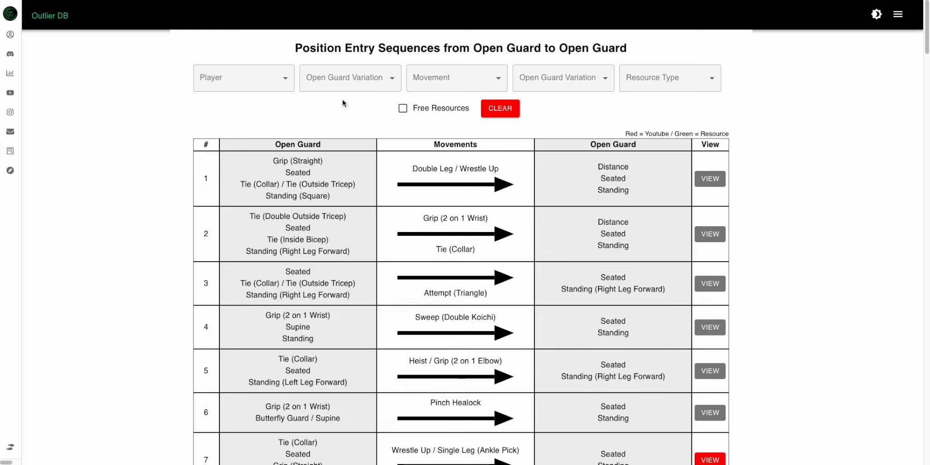
pyautogui.click(346, 81)
pyautogui.scroll(-5, 341, 89)
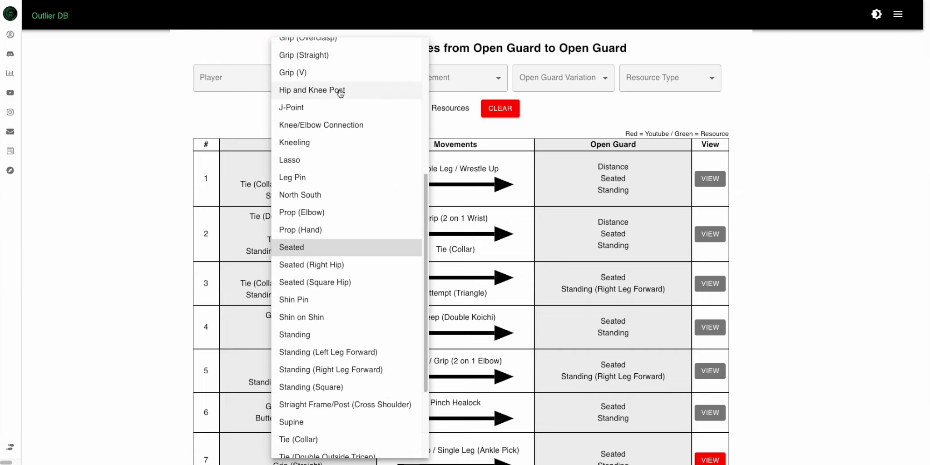
pyautogui.click(310, 249)
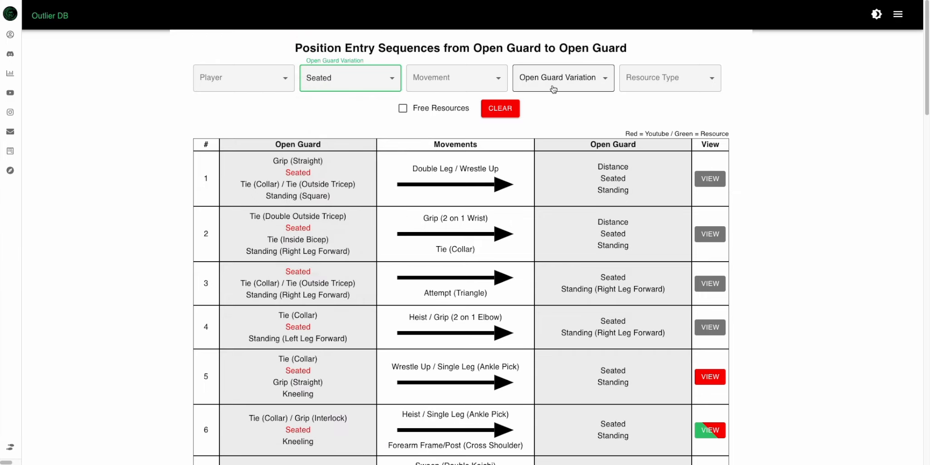
pyautogui.click(553, 79)
pyautogui.scroll(-3, 553, 89)
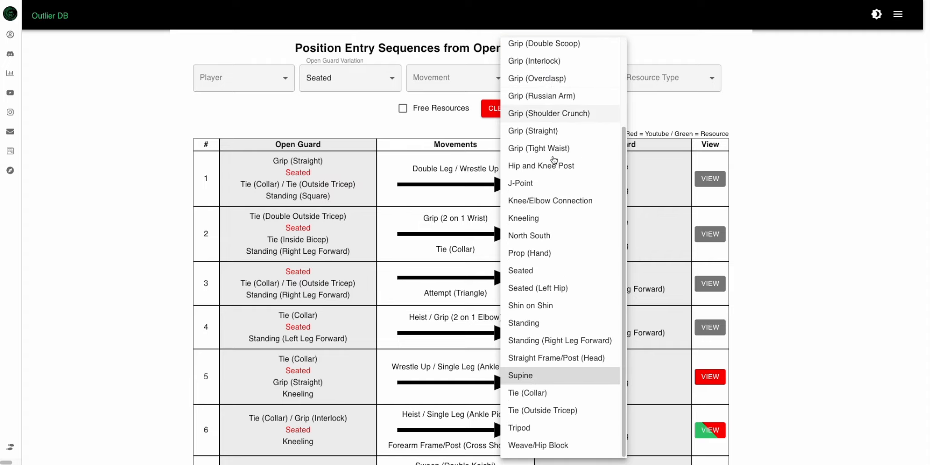
pyautogui.click(532, 375)
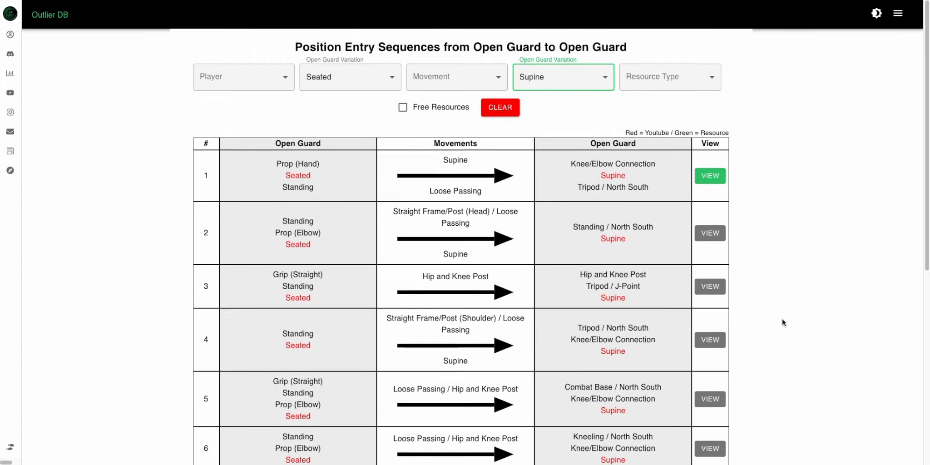
# Open sequence 10, the Loose Passing entry against a Forearm Frame/Post (Collarbone), and review its details and training resources
pyautogui.scroll(-5, 782, 319)
pyautogui.scroll(-2, 782, 319)
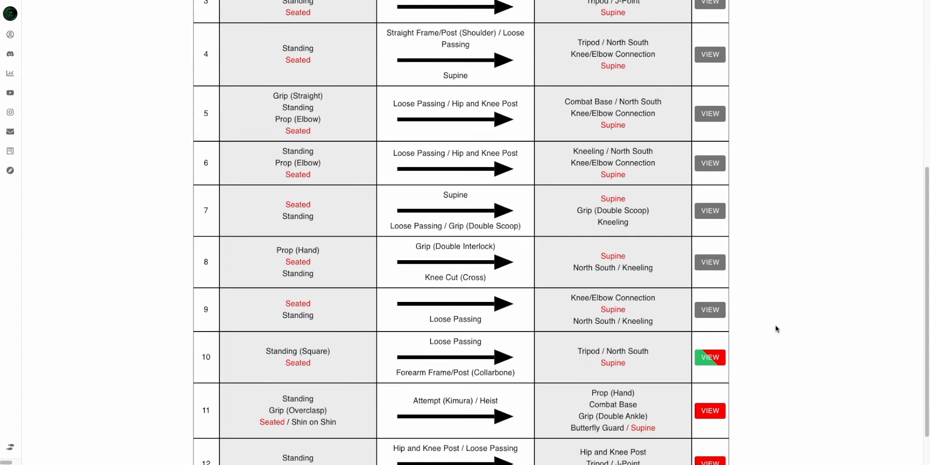
pyautogui.click(718, 358)
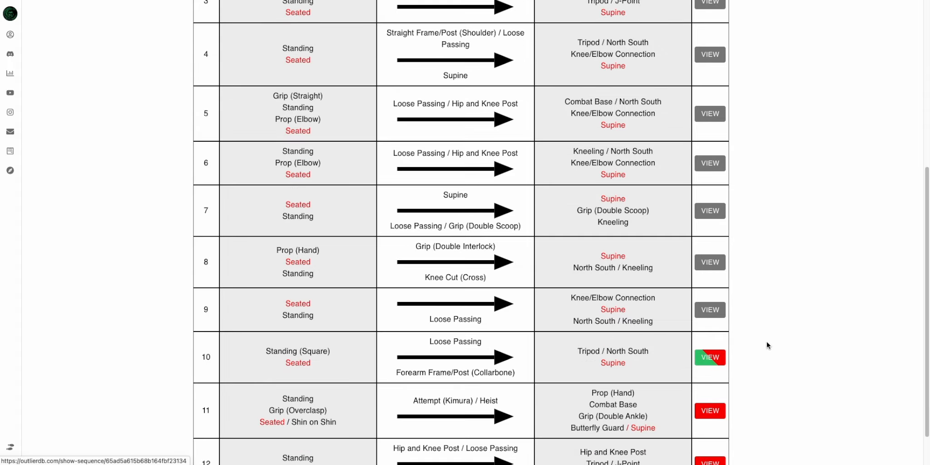
pyautogui.scroll(-2, 607, 325)
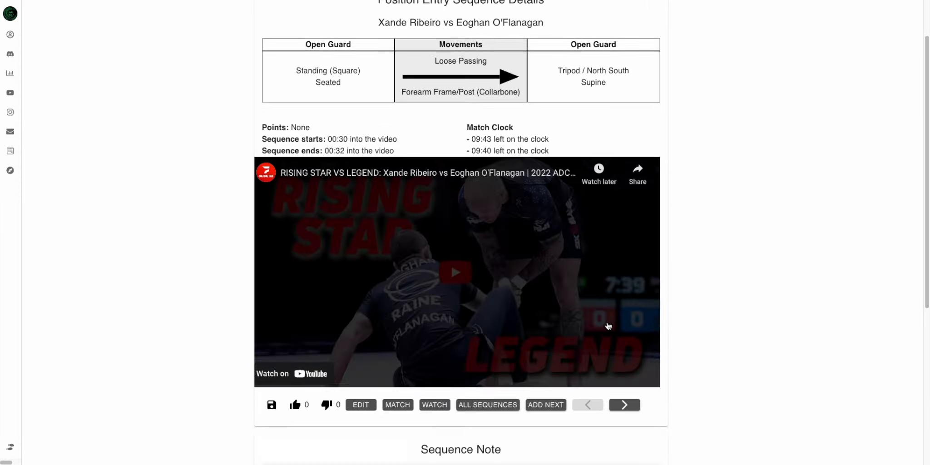
pyautogui.scroll(-6, 608, 323)
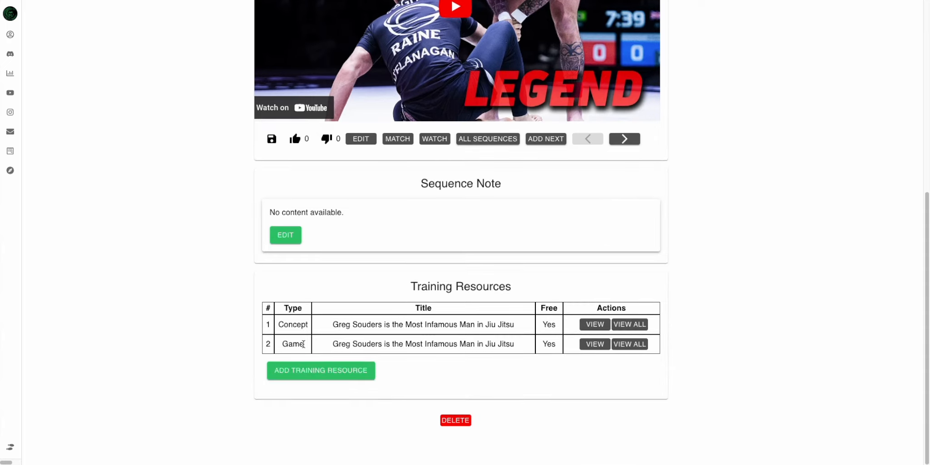
pyautogui.moveTo(304, 344); pyautogui.dragTo(284, 344)
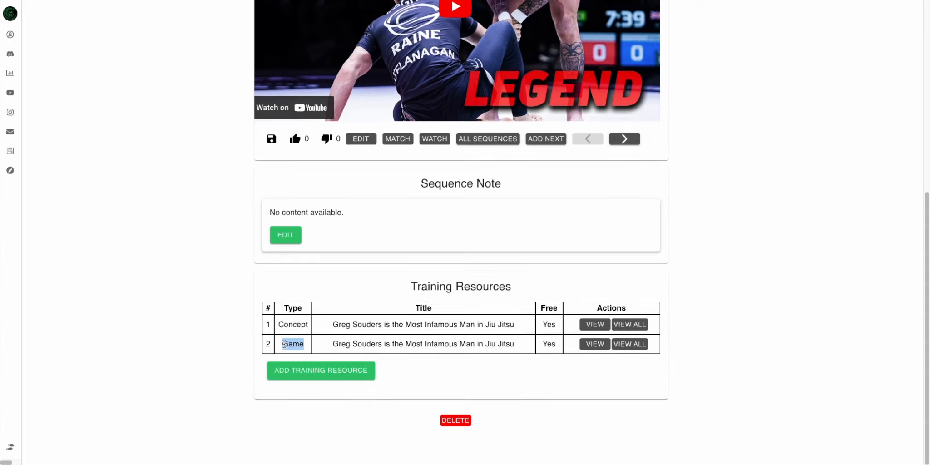
# Open the sequence's Game training resource and read its Push, Pull, Pin note
pyautogui.click(594, 345)
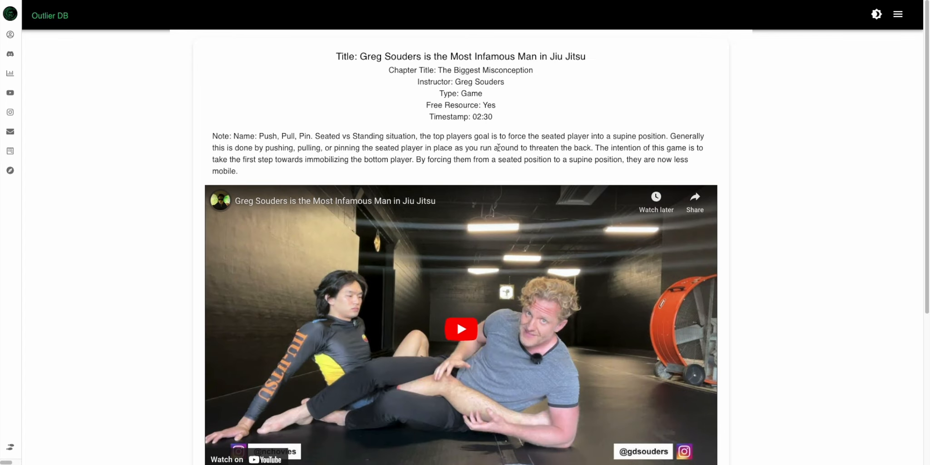
pyautogui.scroll(-1, 497, 154)
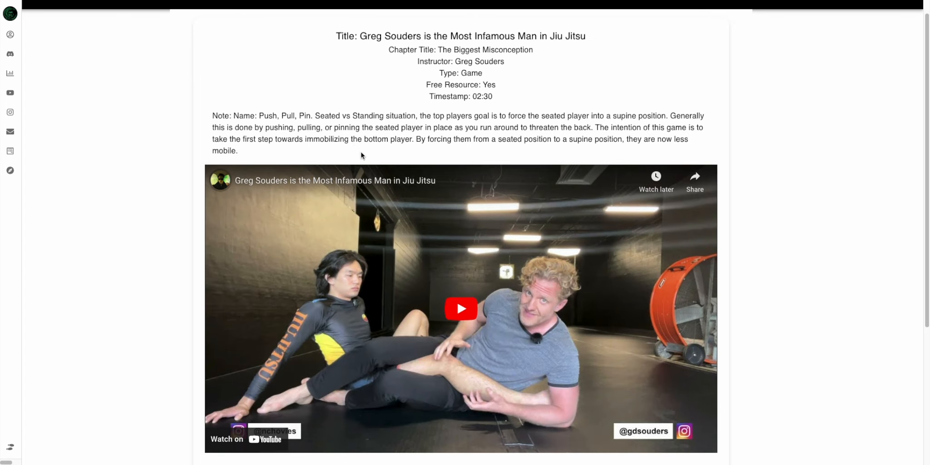
pyautogui.moveTo(261, 116); pyautogui.dragTo(438, 147)
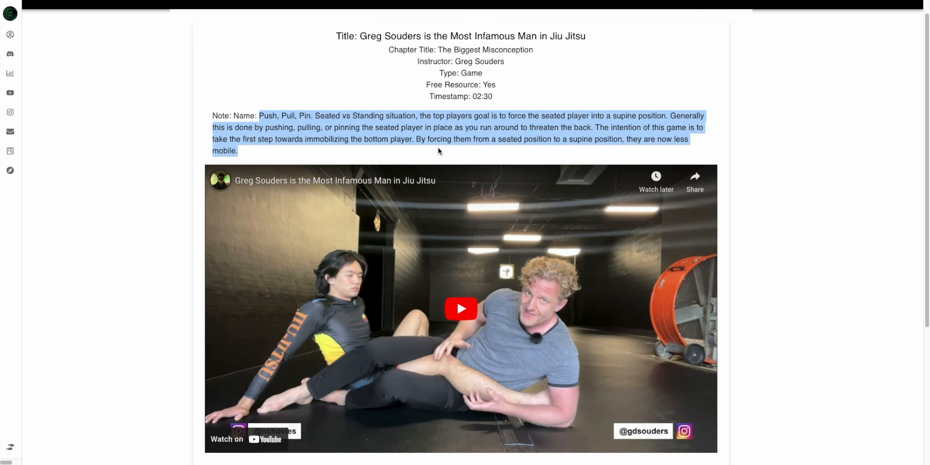
pyautogui.click(436, 147)
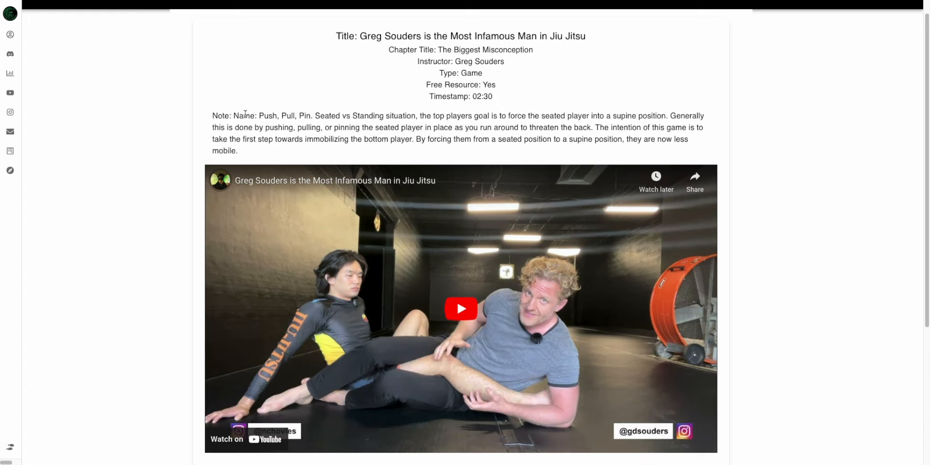
pyautogui.scroll(-1, 402, 136)
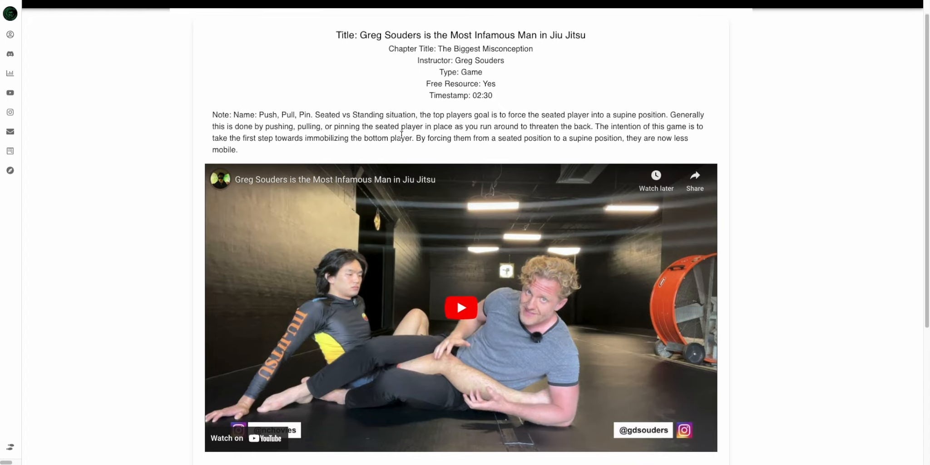
# Go from the Game resource back to its linked Open Guard sequence and open the form for adding a training resource
pyautogui.scroll(-4, 458, 142)
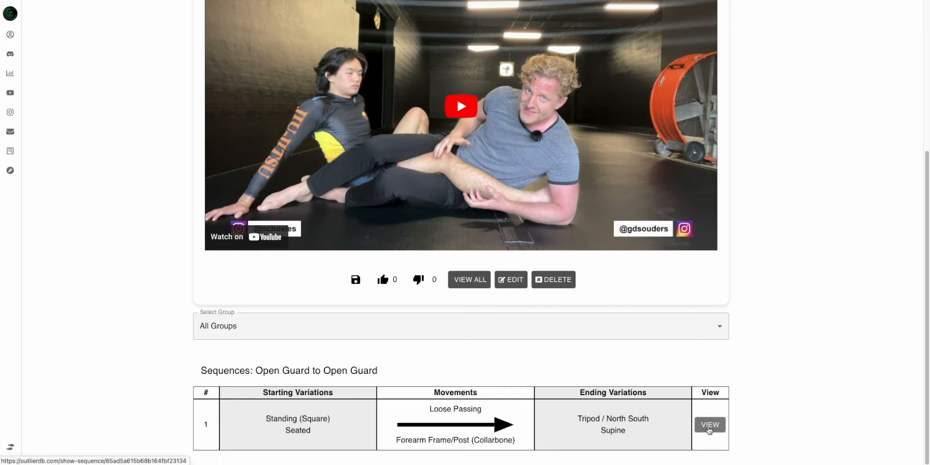
pyautogui.click(709, 430)
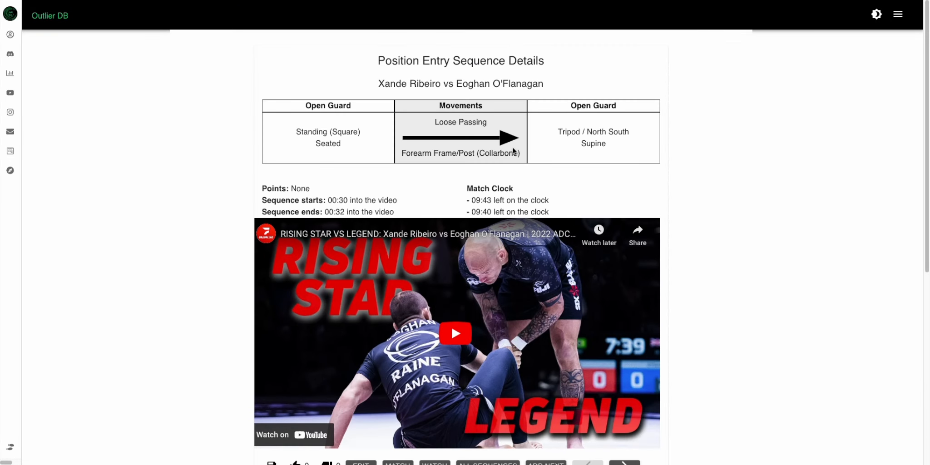
pyautogui.scroll(-1, 508, 109)
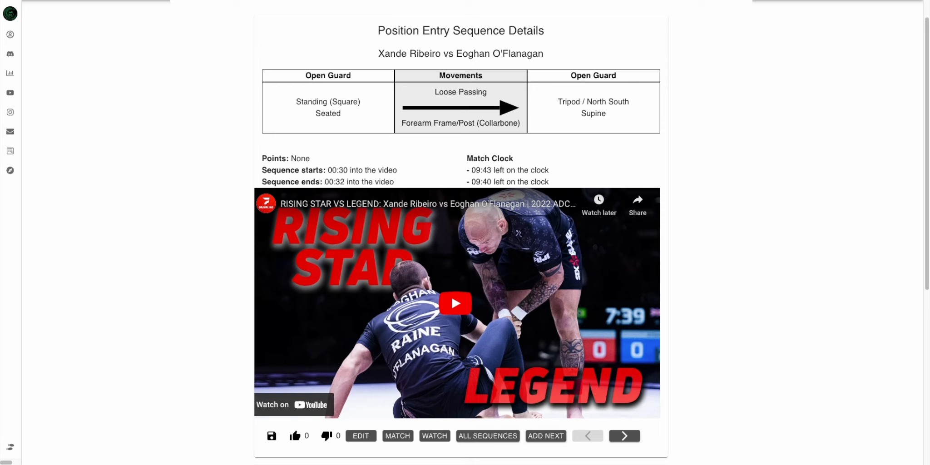
pyautogui.scroll(-6, 385, 272)
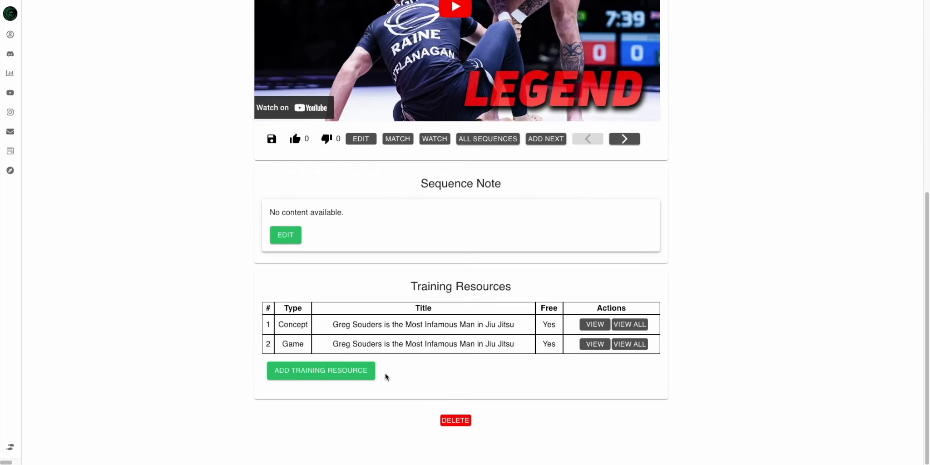
pyautogui.click(346, 370)
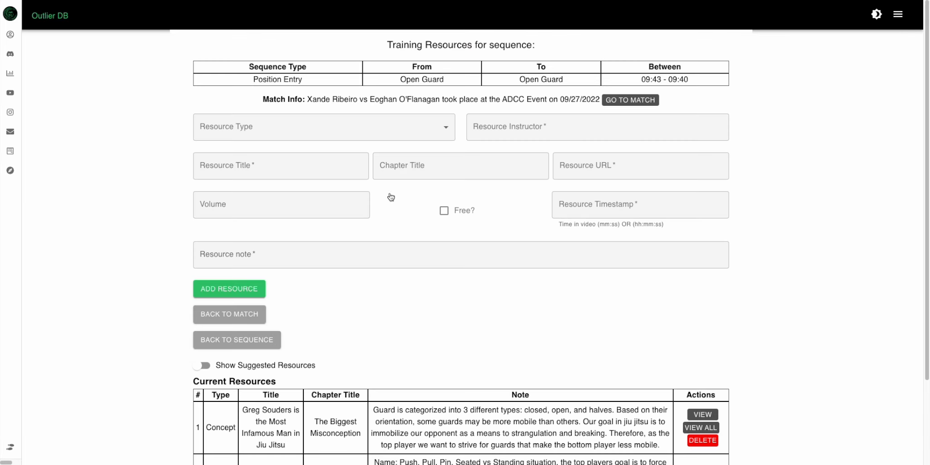
# Set the new training resource's type to Game and fill in the instructor's name
pyautogui.click(331, 132)
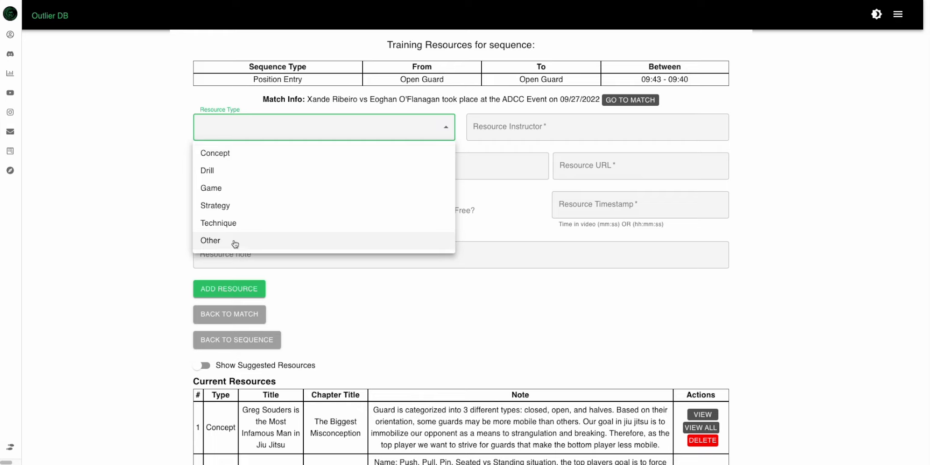
pyautogui.click(231, 188)
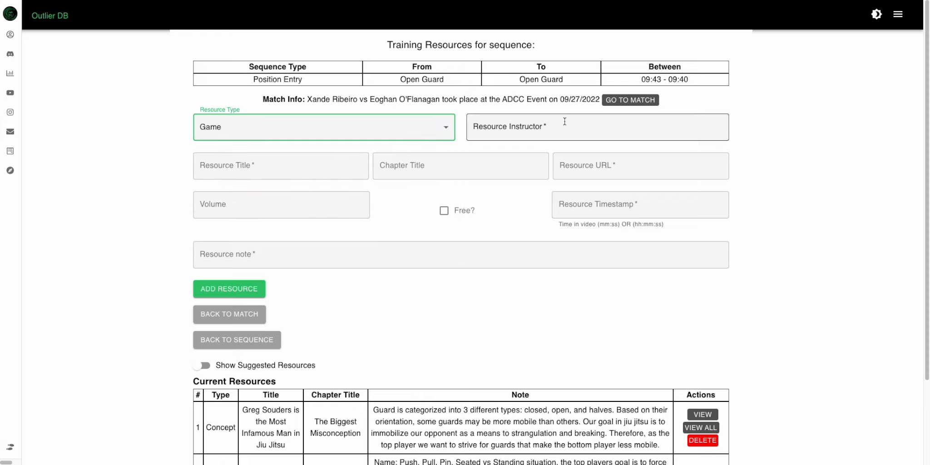
pyautogui.click(574, 120)
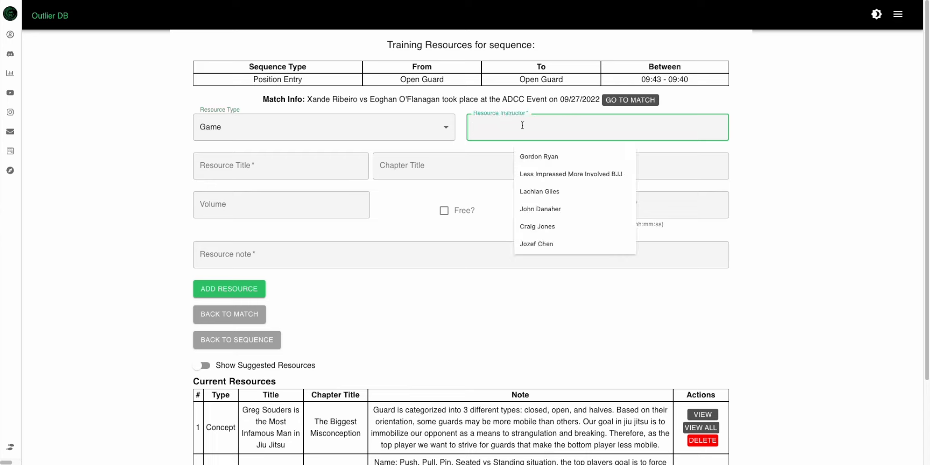
pyautogui.write('gr')
pyautogui.click(555, 157)
pyautogui.click(293, 161)
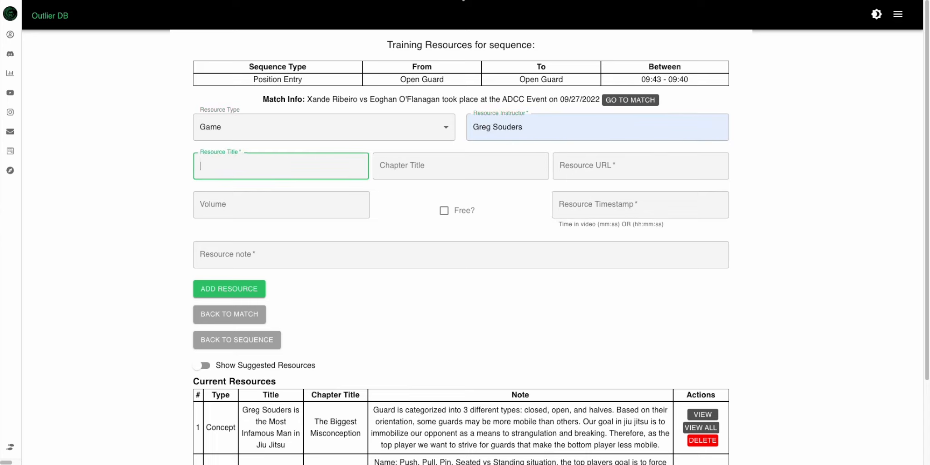
# Check the source video on YouTube, then mark the new resource as free and remove that mark again
pyautogui.hotkey('ctrl', 'Tab')
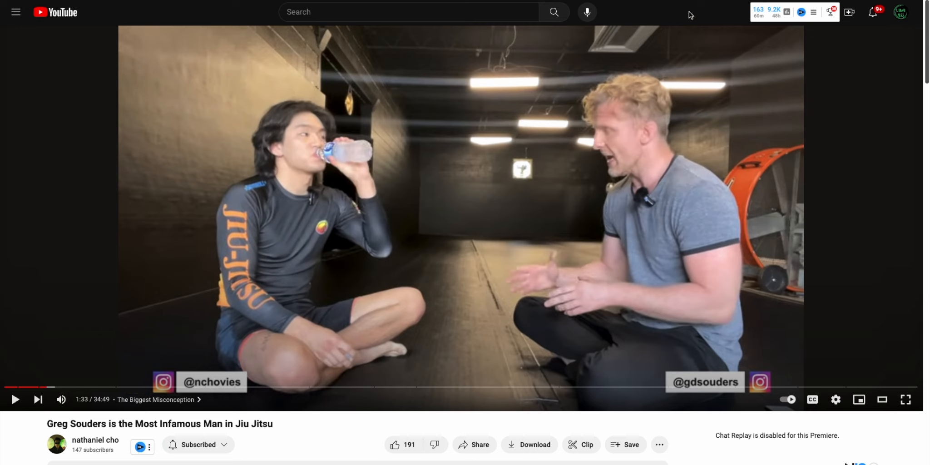
pyautogui.hotkey('ctrl', 'shift', 'Tab')
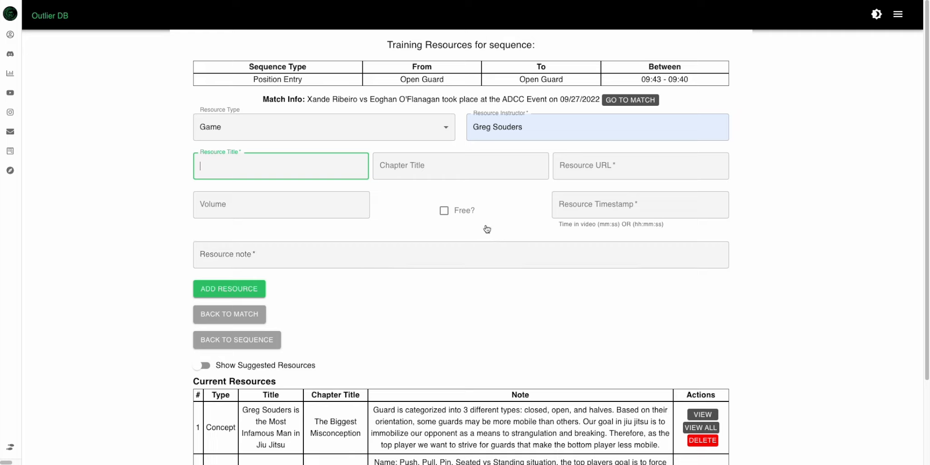
pyautogui.click(454, 215)
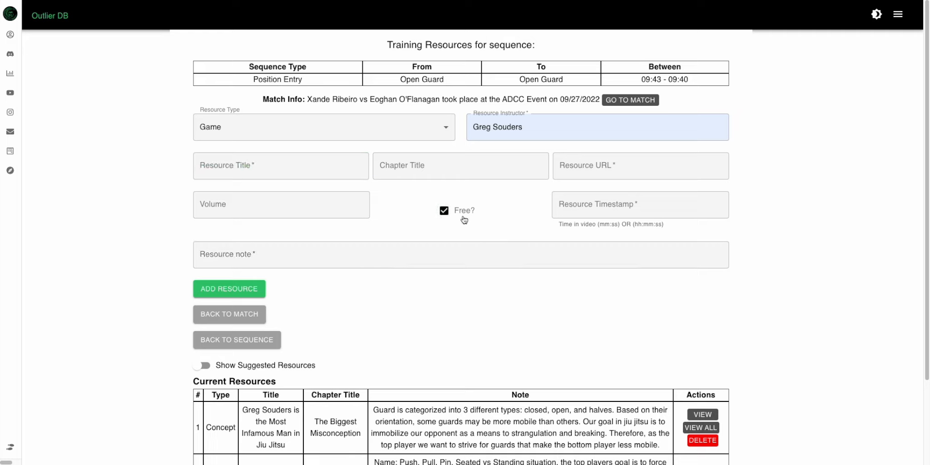
pyautogui.click(464, 212)
pyautogui.click(234, 251)
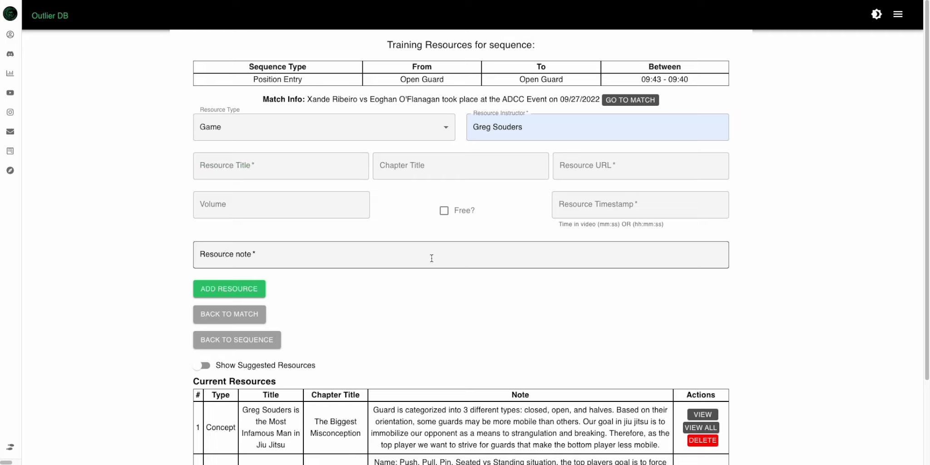
# Open the Game entry from the sequence's current resources and review its details, note and linked Open Guard sequence
pyautogui.scroll(-1, 606, 254)
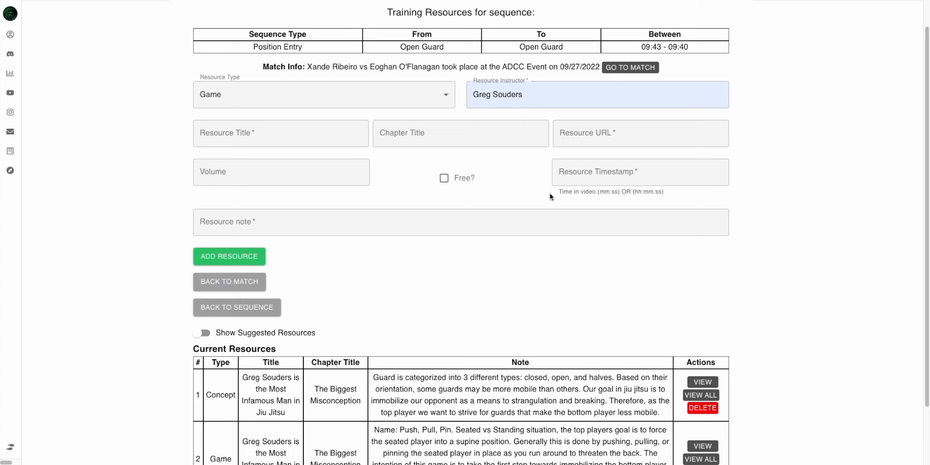
pyautogui.scroll(-2, 550, 194)
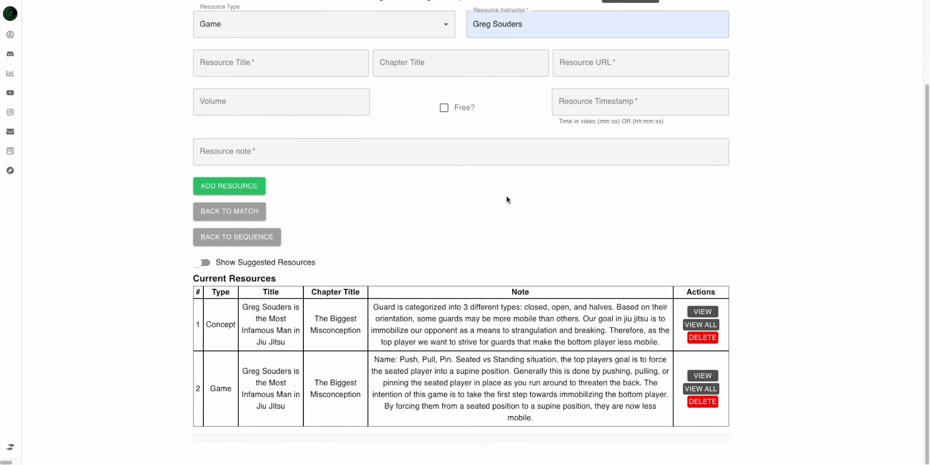
pyautogui.click(701, 377)
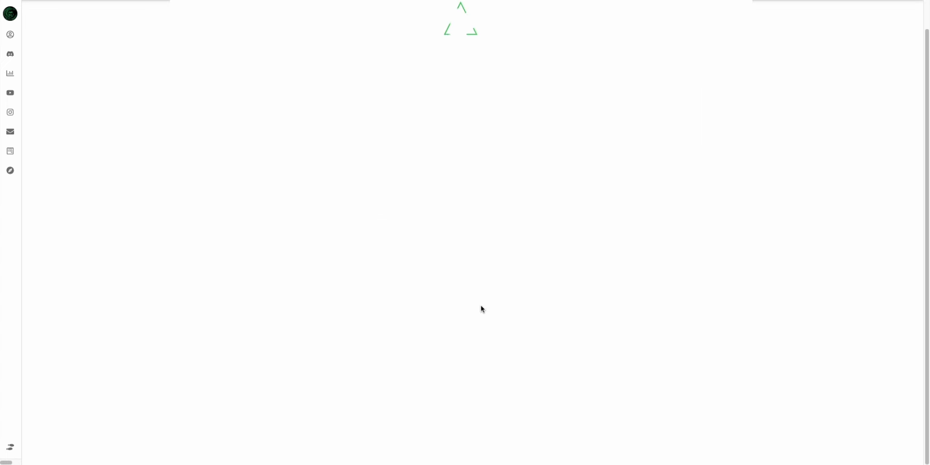
pyautogui.scroll(-5, 482, 307)
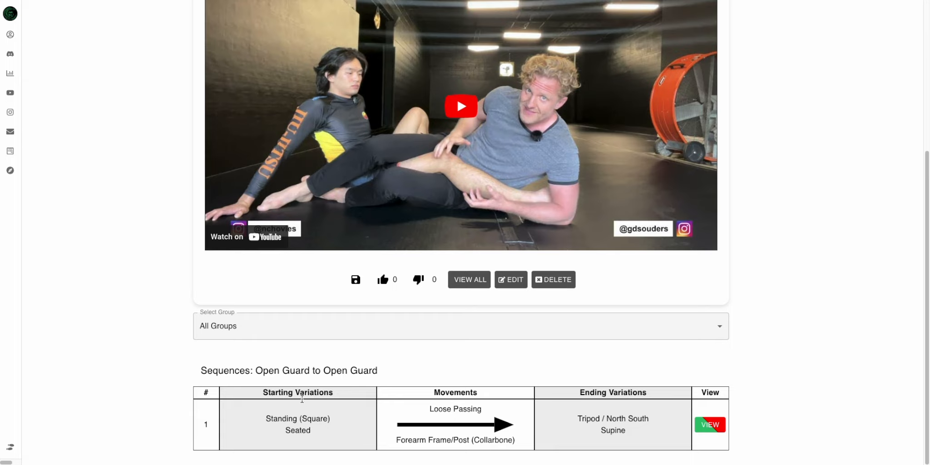
pyautogui.scroll(3, 360, 417)
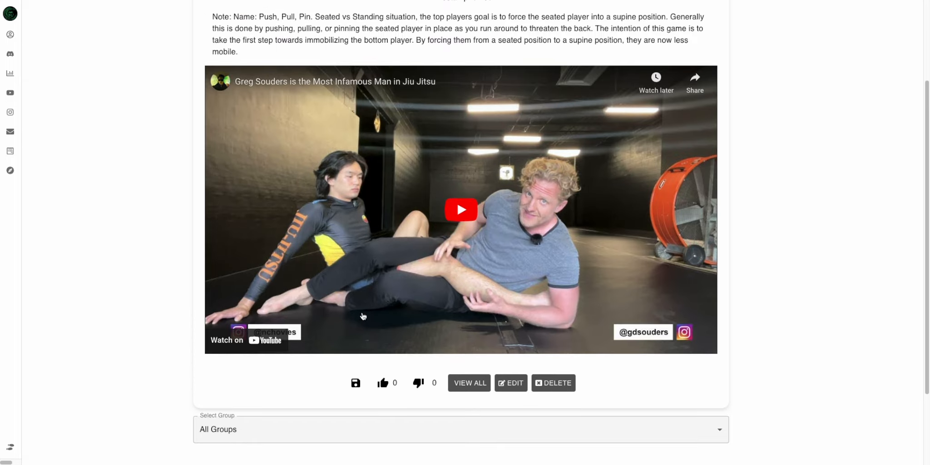
pyautogui.scroll(3, 363, 317)
pyautogui.scroll(-4, 419, 220)
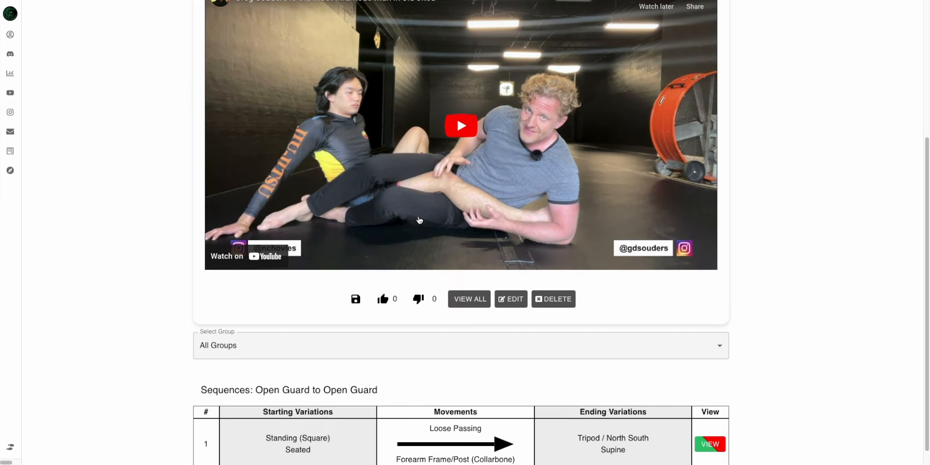
pyautogui.scroll(4, 420, 220)
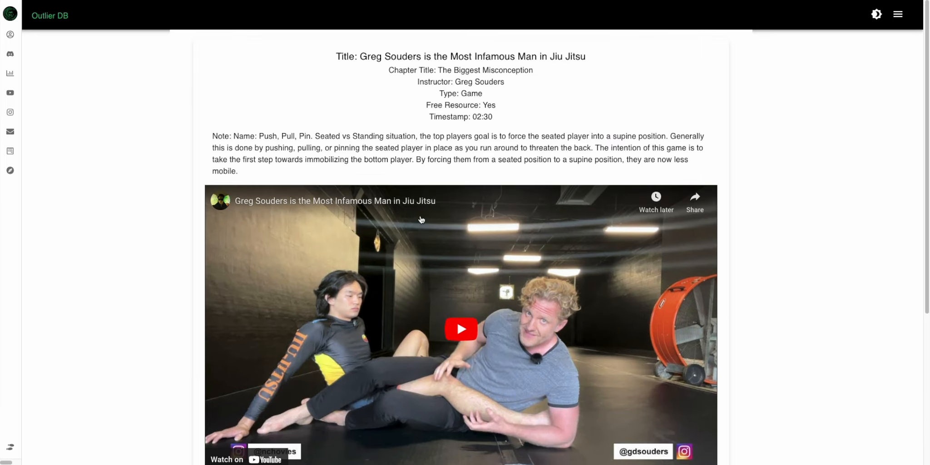
pyautogui.scroll(-4, 421, 220)
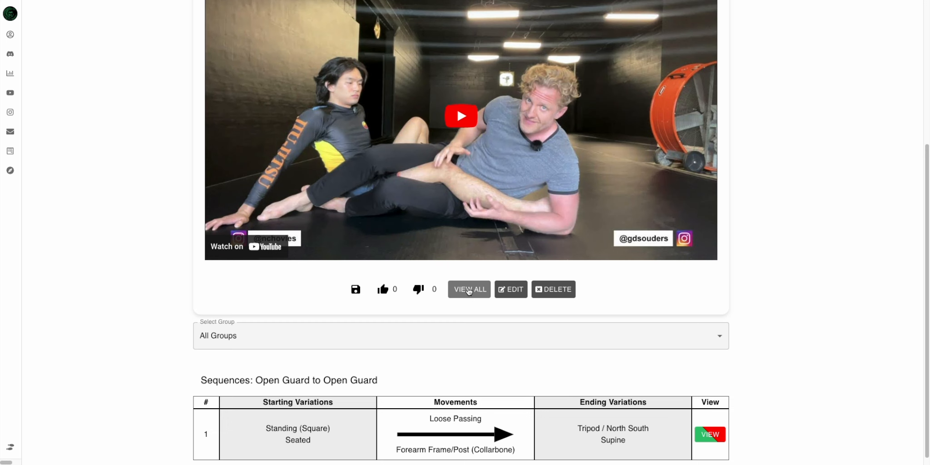
# Show all resources taken from this video and read through the timestamped notes at 01:33 and 02:30
pyautogui.click(469, 291)
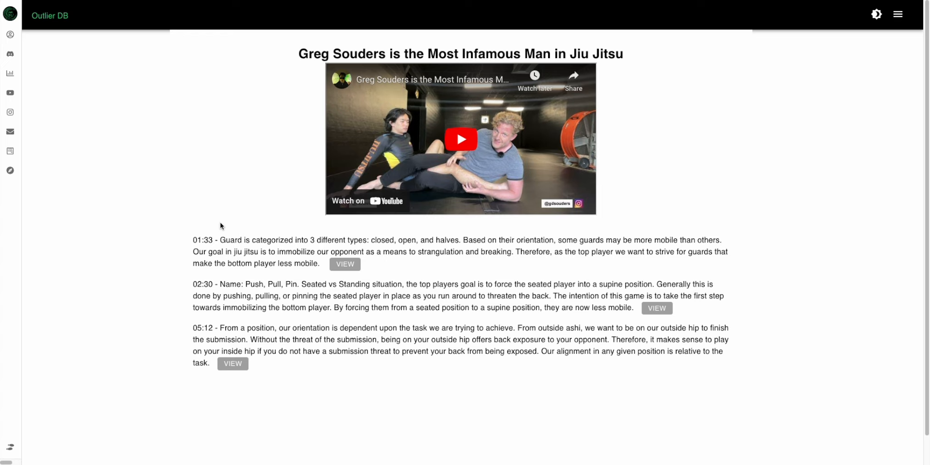
pyautogui.moveTo(180, 284); pyautogui.dragTo(647, 308)
pyautogui.click(647, 309)
pyautogui.moveTo(178, 239); pyautogui.dragTo(349, 265)
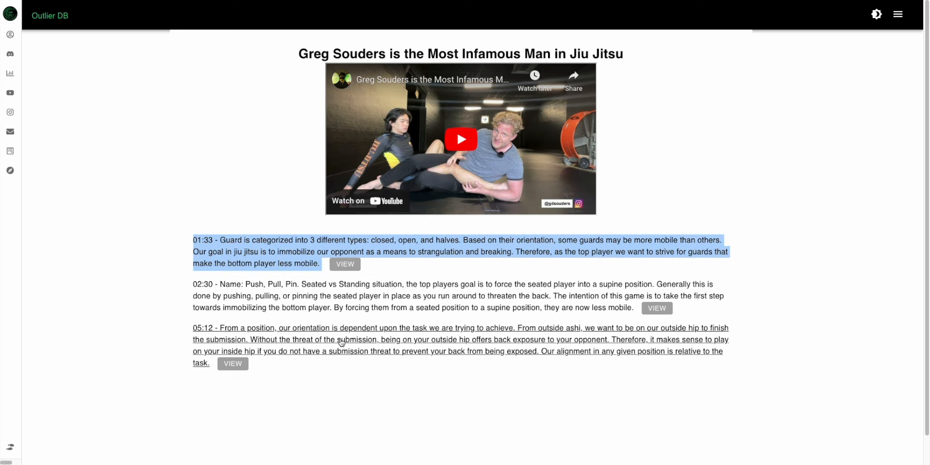
pyautogui.click(139, 320)
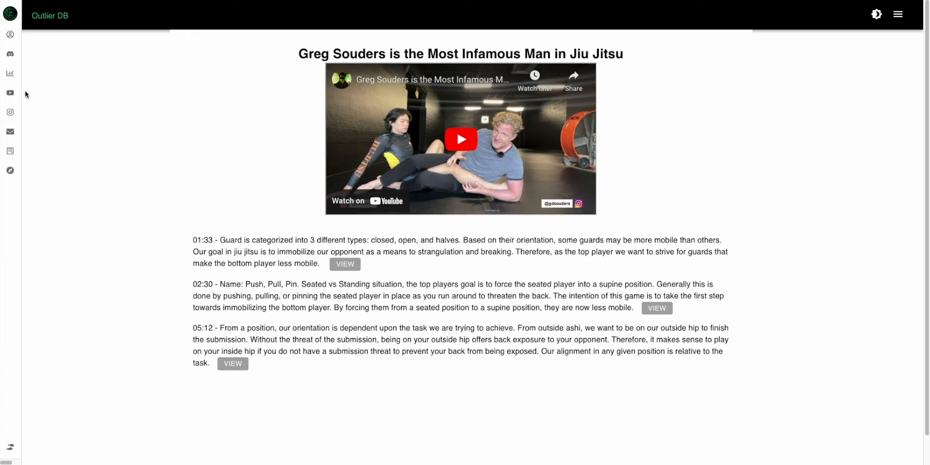
# Return to the grouped sequences, clear the old filters and filter by starting position "outside"
pyautogui.moveTo(45, 100)
pyautogui.click(151, 149)
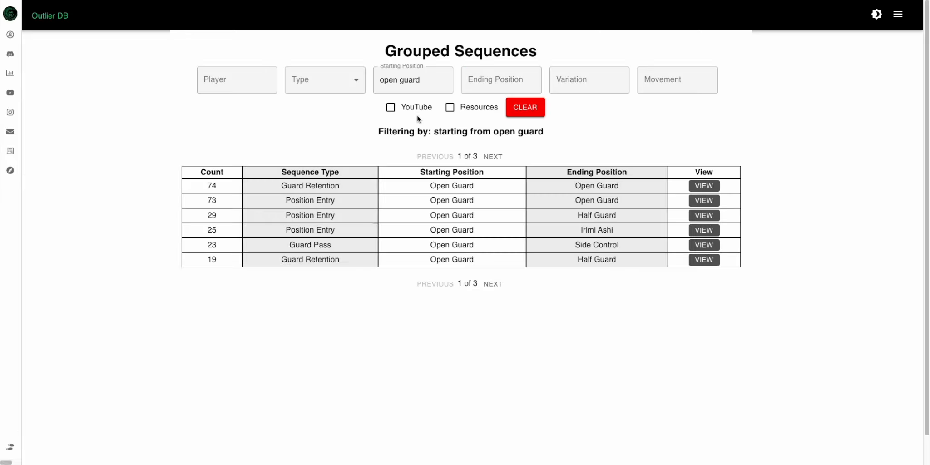
pyautogui.click(525, 108)
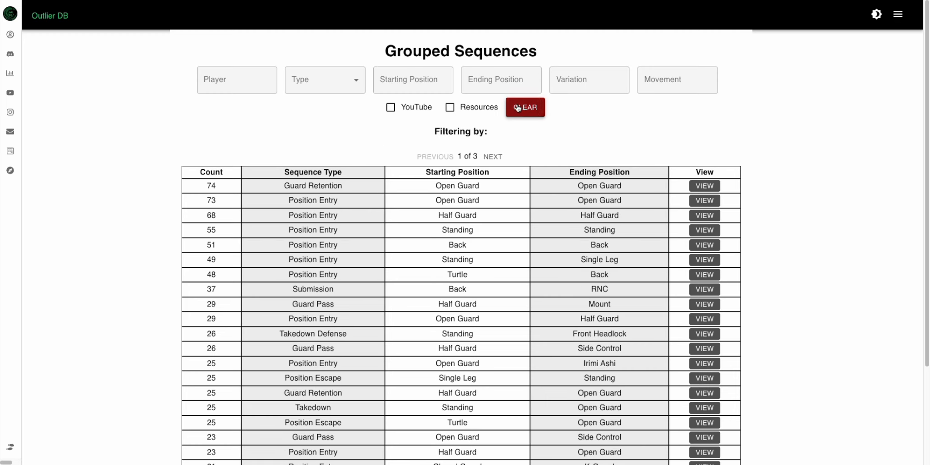
pyautogui.click(502, 78)
pyautogui.click(436, 78)
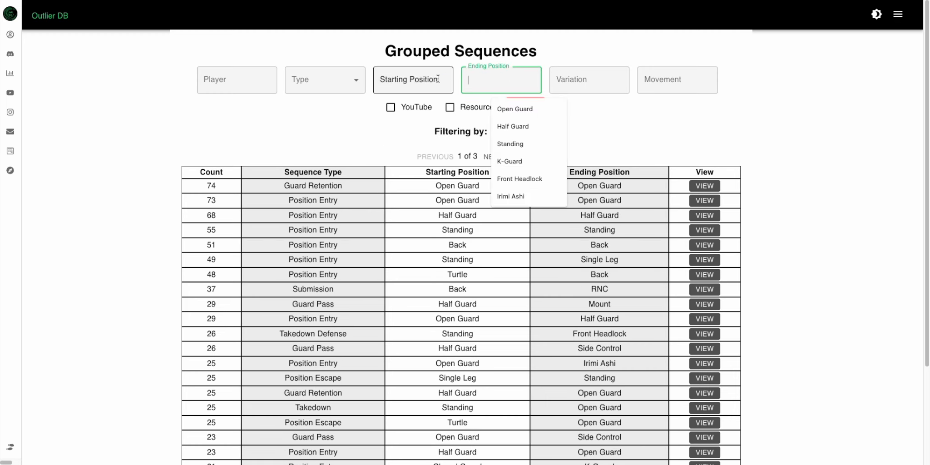
pyautogui.write('out')
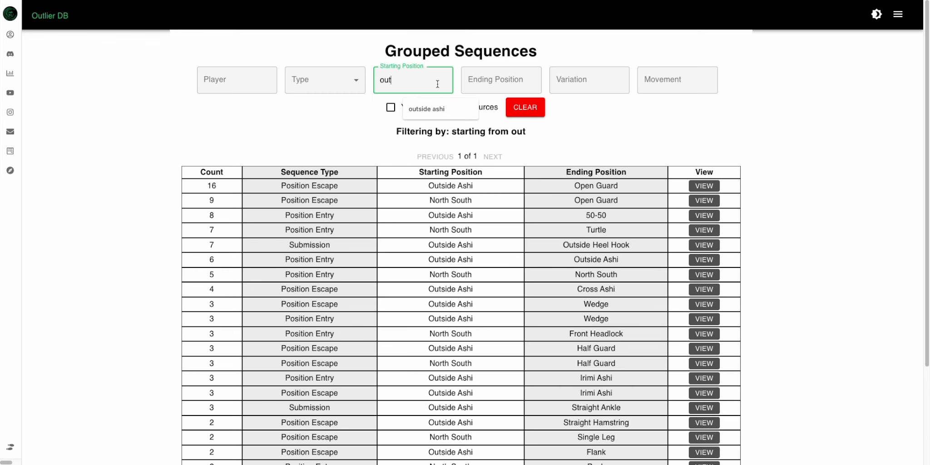
pyautogui.write('side')
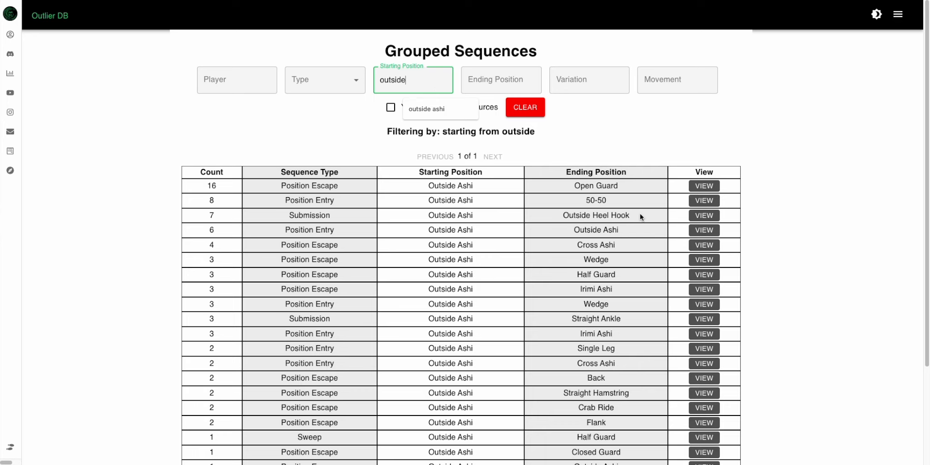
# Open the Submission group from Outside Ashi to Outside Heel Hook and view the details of sequence 7, ending in Reverse Figure 4 Bicep
pyautogui.click(692, 214)
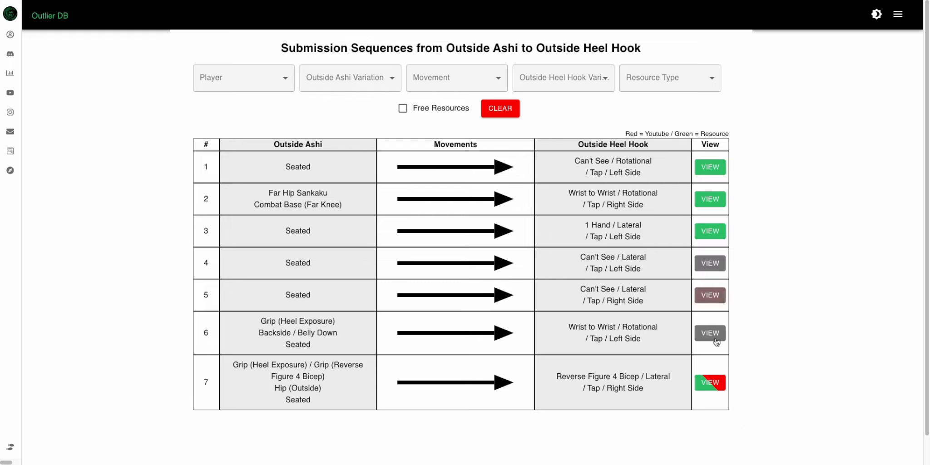
pyautogui.click(714, 386)
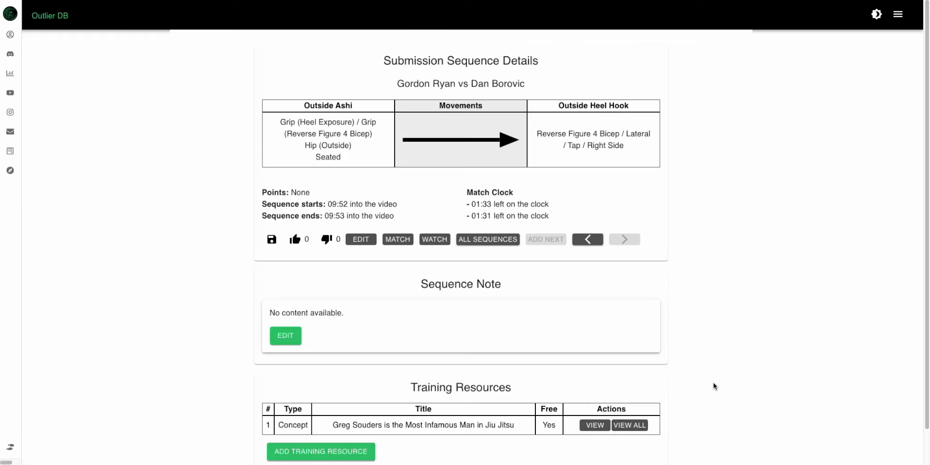
pyautogui.scroll(-3, 736, 343)
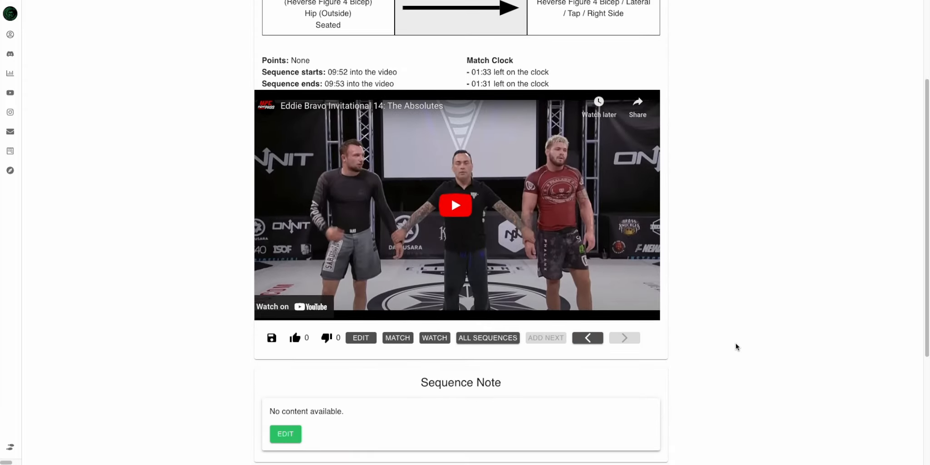
pyautogui.scroll(1, 736, 343)
# Play the sequence's embedded match video and skip forward and back to watch the exchange leading up to the submission
pyautogui.click(388, 289)
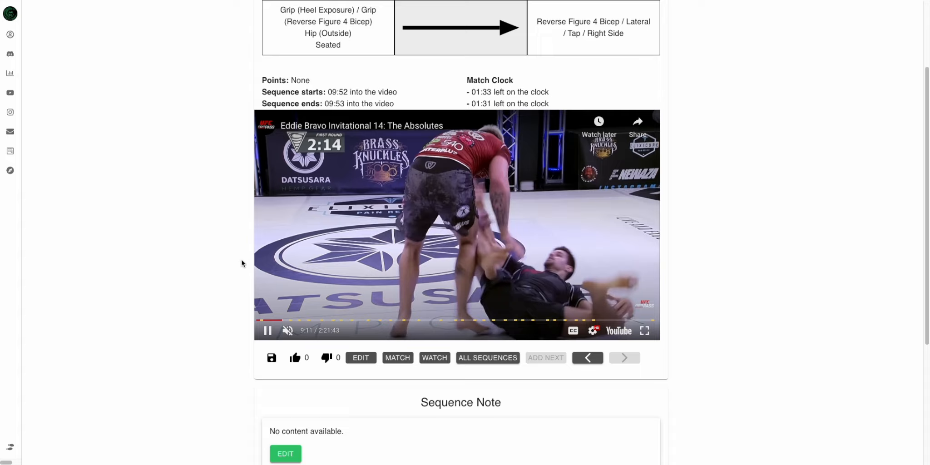
pyautogui.press('Right')
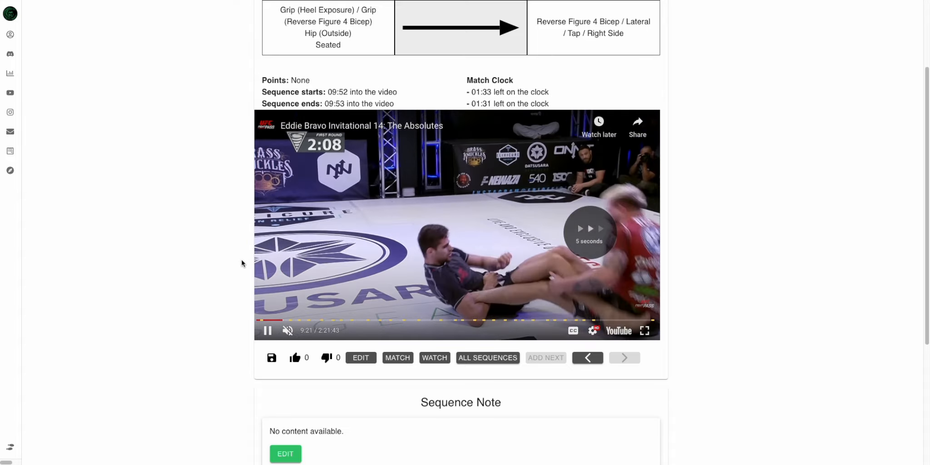
pyautogui.press('Right')
pyautogui.press('Right')
pyautogui.press('Right')
pyautogui.press('Right')
pyautogui.press('Right')
pyautogui.press('Left')
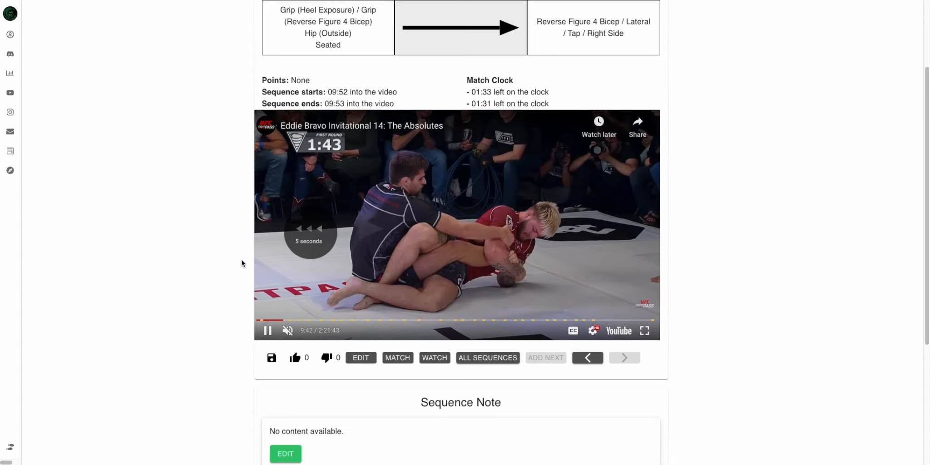
pyautogui.press('Left')
pyautogui.press('Left')
pyautogui.press('Left')
pyautogui.press('Left')
pyautogui.press('Left')
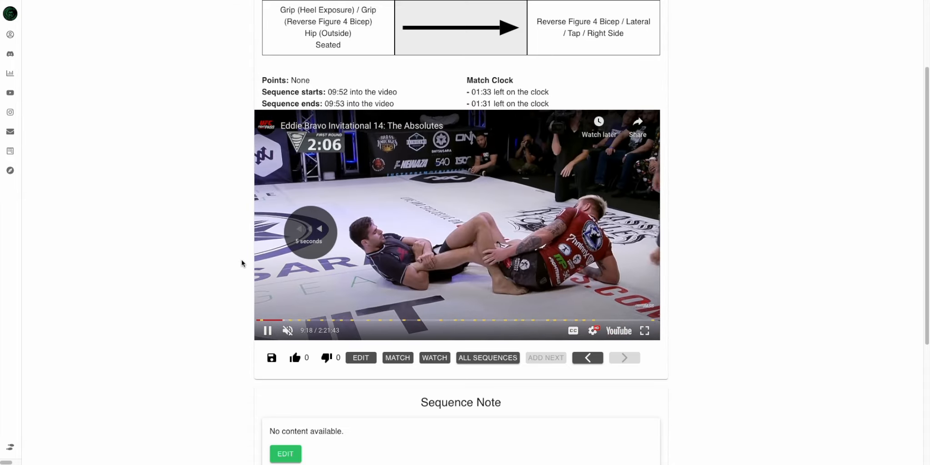
pyautogui.press('Right')
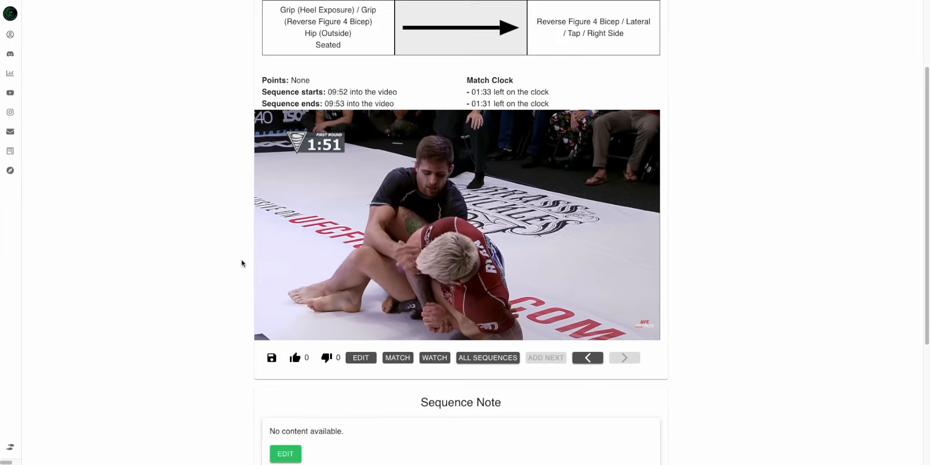
# Show all notes for the sequence's Concept training resource and open the 05:12 note on orientation from outside ashi
pyautogui.scroll(-4, 166, 253)
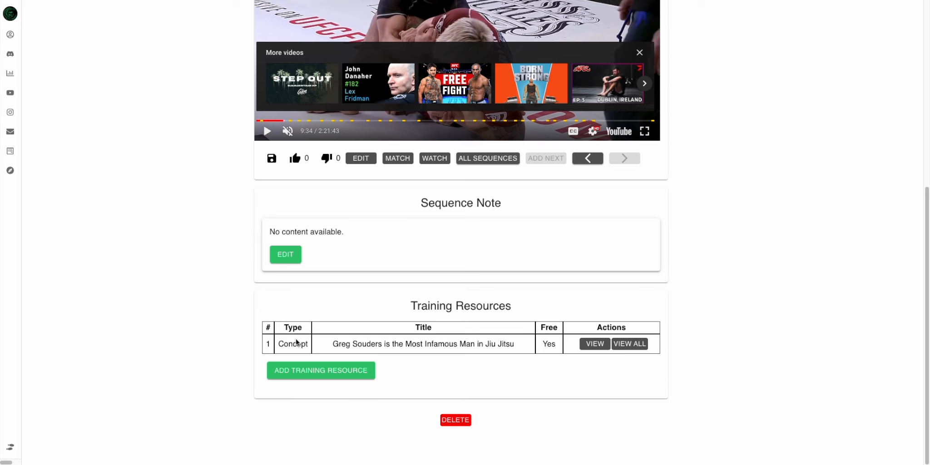
pyautogui.click(631, 344)
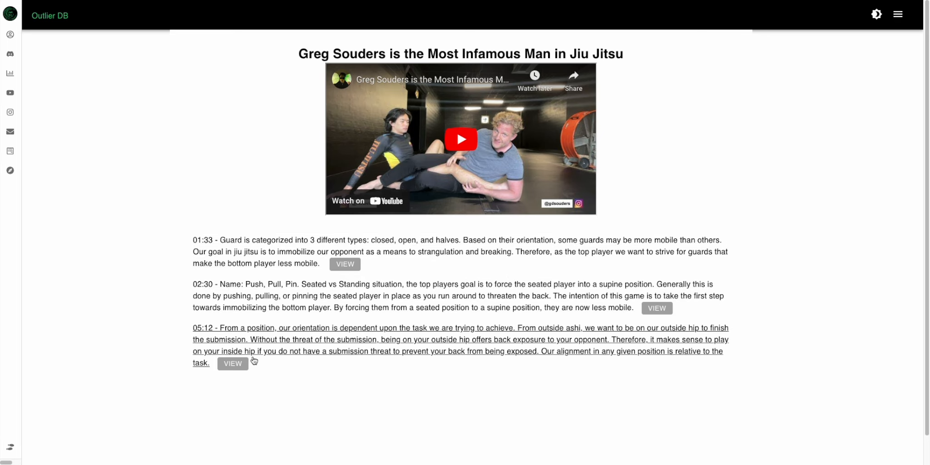
pyautogui.click(238, 363)
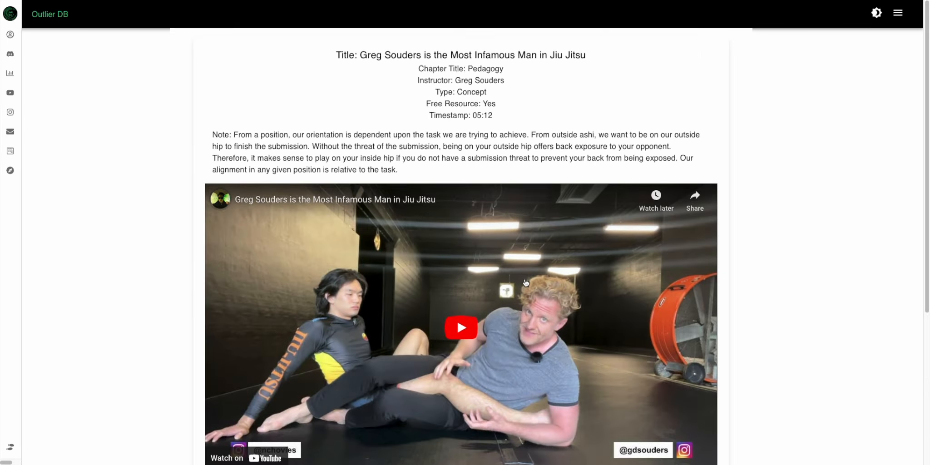
# View the sequence linked to the 05:12 note and open all notes for "The North South Guard Pass that Makes Dreams Come True - BJJ Analysis"
pyautogui.scroll(-5, 509, 231)
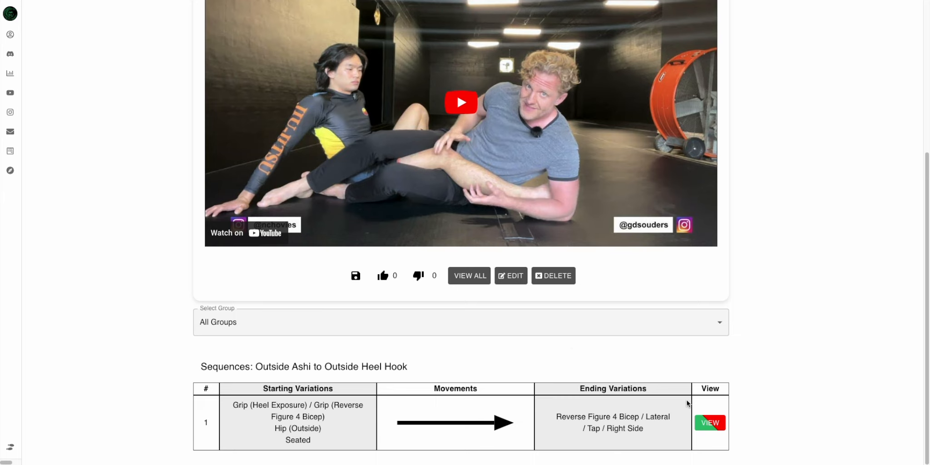
pyautogui.click(709, 426)
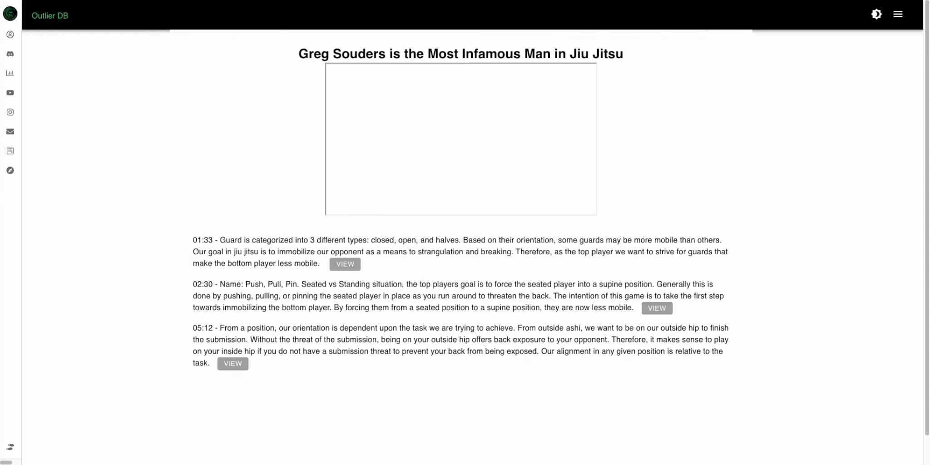
pyautogui.click(39, 104)
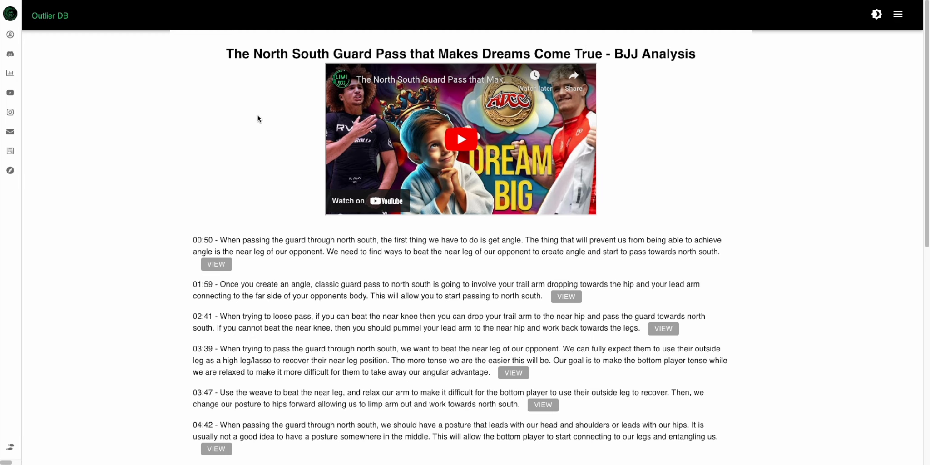
# Look through the North South Guard Pass notes and open the 11:06 note on having a reason for bringing the hips forward
pyautogui.scroll(-2, 189, 205)
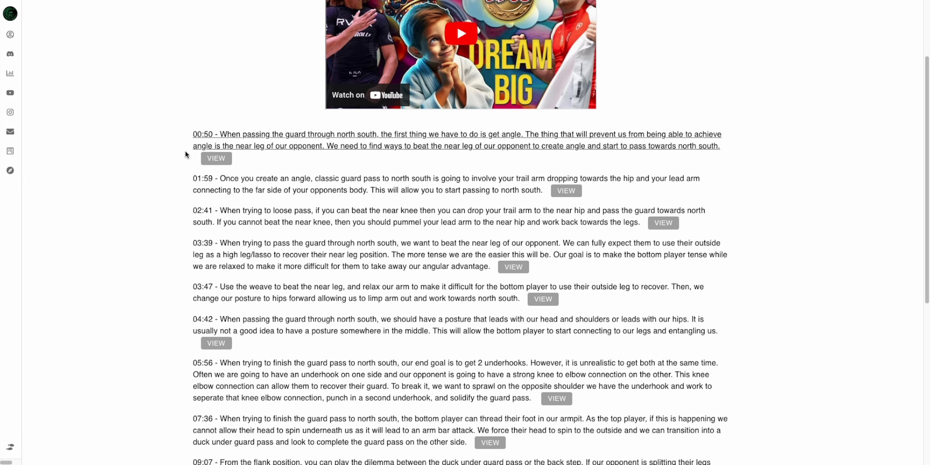
pyautogui.scroll(-6, 162, 192)
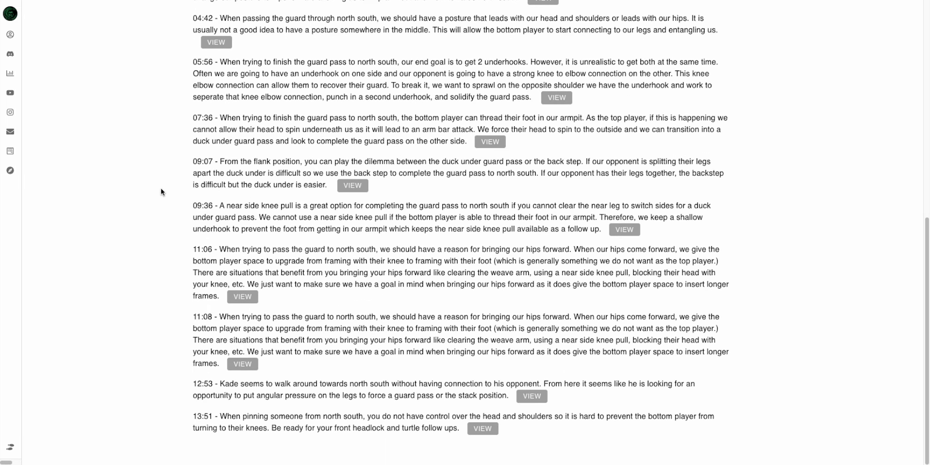
pyautogui.click(244, 296)
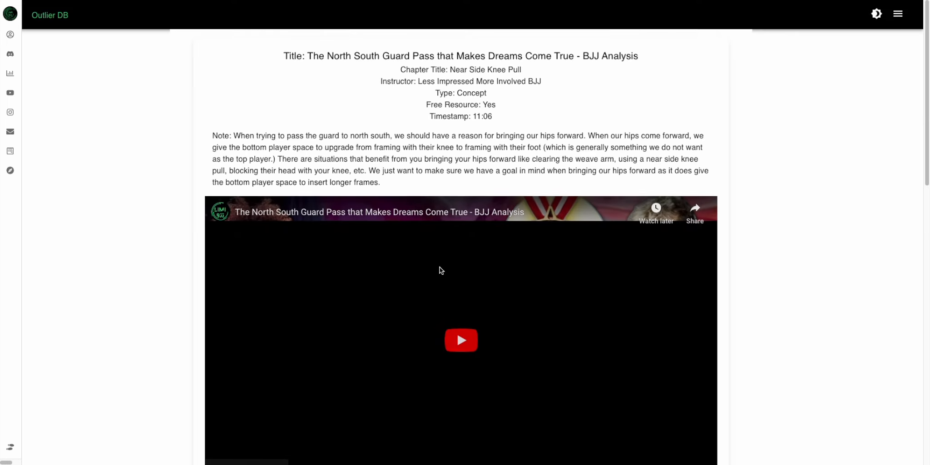
# Examine the sequences linked to the 11:06 note, from Open Guard to Open Guard through Open Guard to Front Headlock, and return to its text
pyautogui.scroll(-13, 441, 271)
pyautogui.scroll(5, 460, 170)
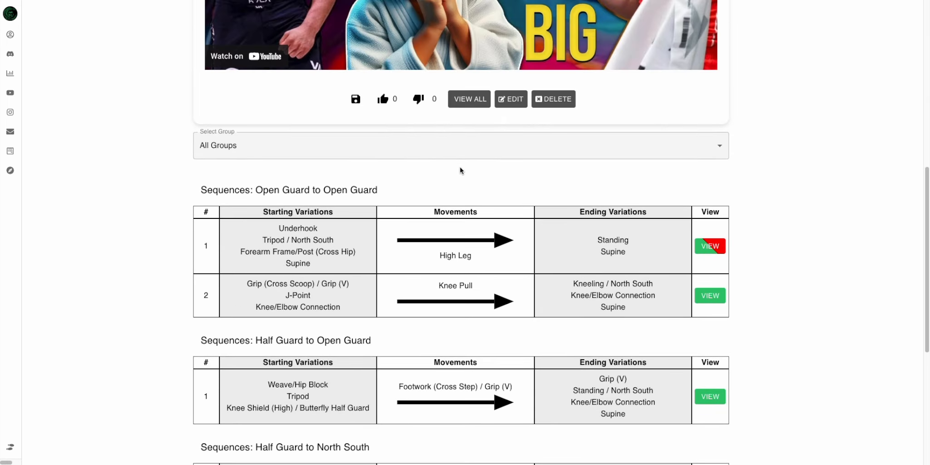
pyautogui.scroll(-5, 460, 169)
pyautogui.scroll(2, 459, 169)
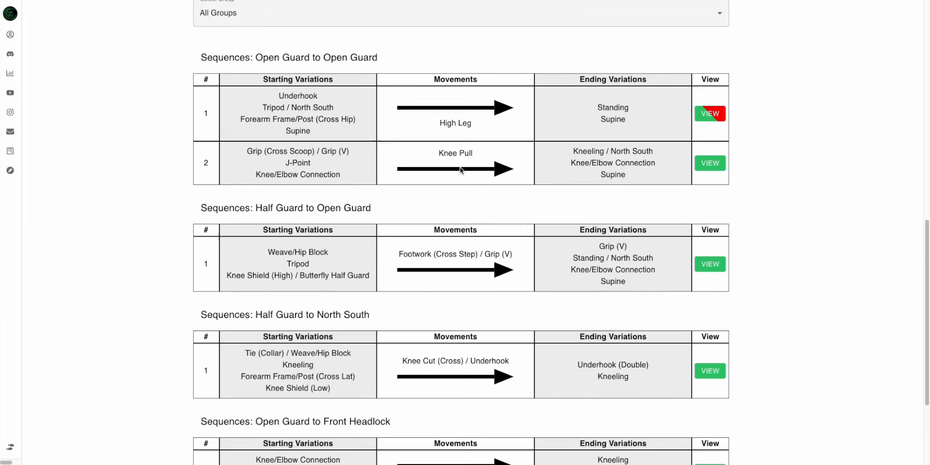
pyautogui.scroll(10, 459, 169)
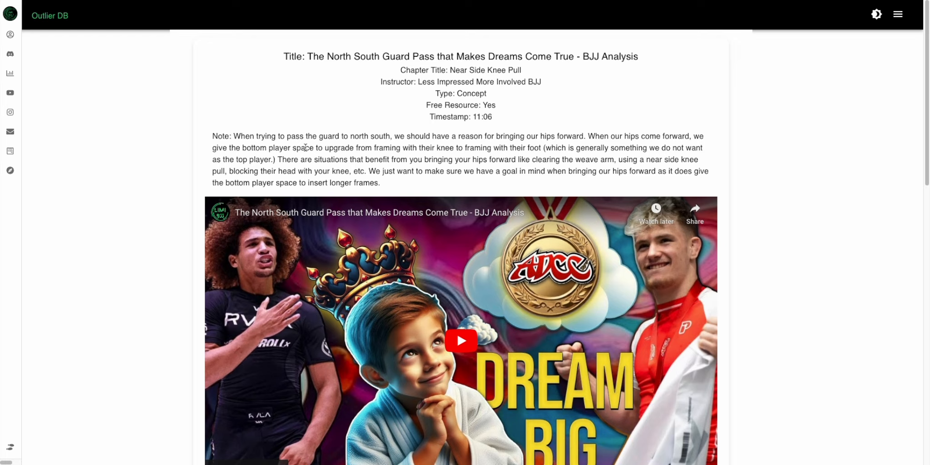
# Return to the grouped sequences and open the account information page
pyautogui.moveTo(31, 105)
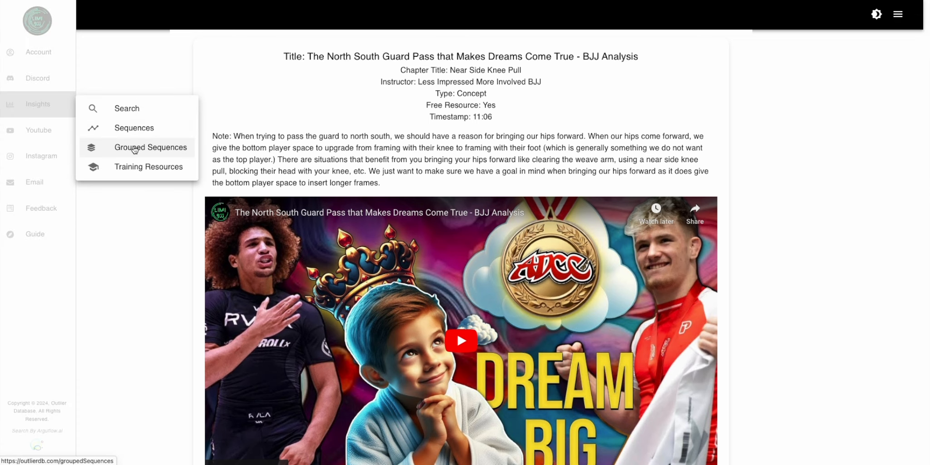
pyautogui.click(134, 149)
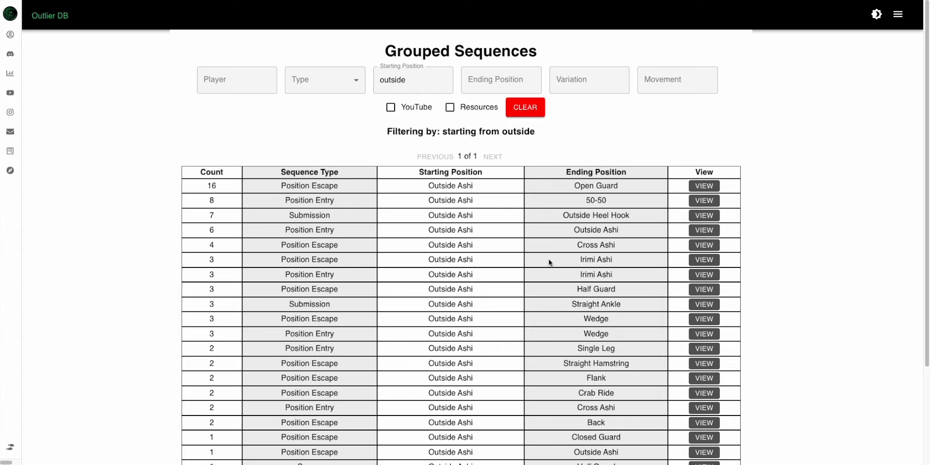
pyautogui.click(52, 56)
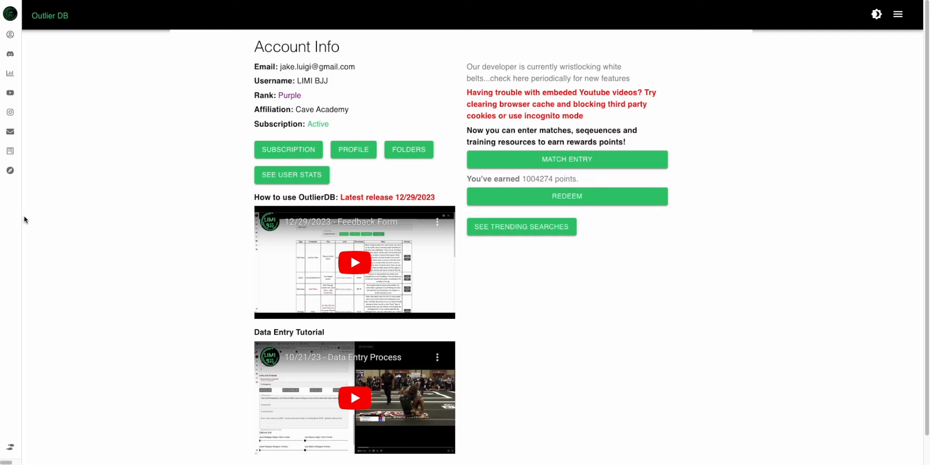
# Open the feedback form and set the suggestion type to Other
pyautogui.moveTo(24, 181)
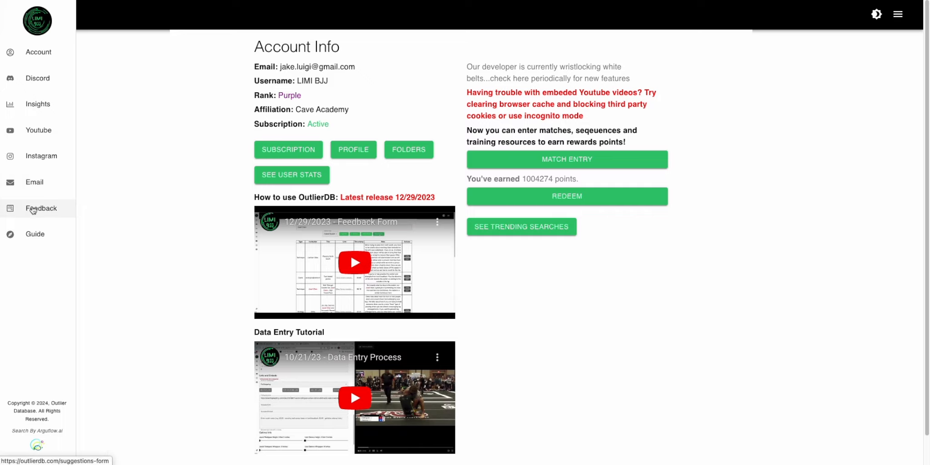
pyautogui.click(32, 209)
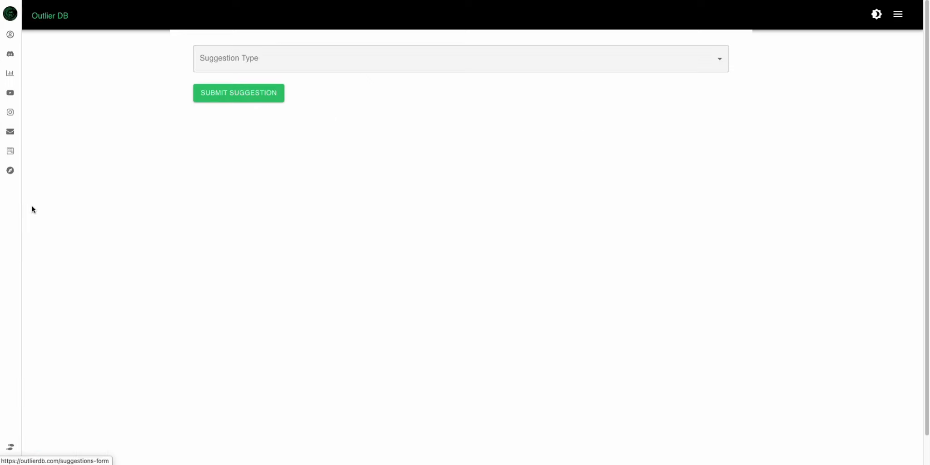
pyautogui.click(338, 62)
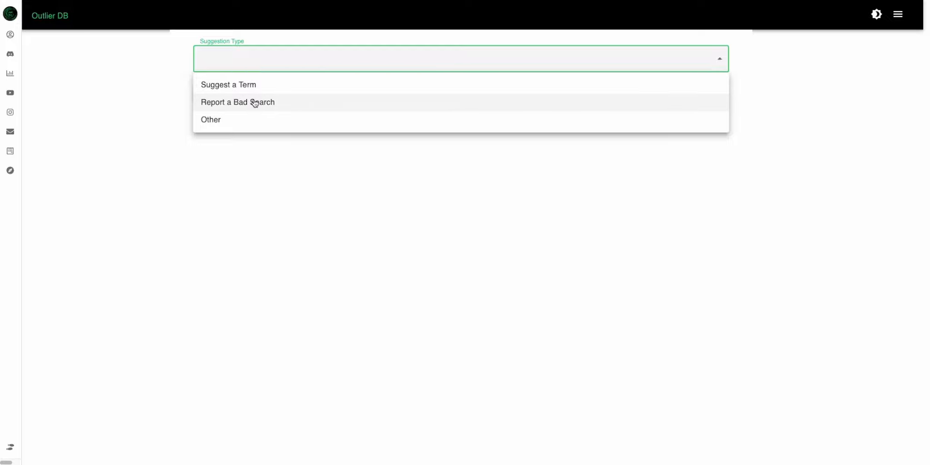
pyautogui.click(266, 127)
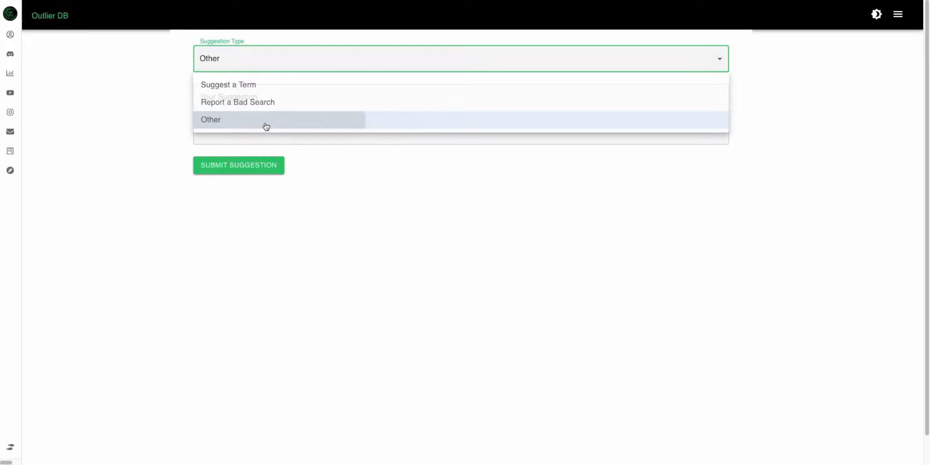